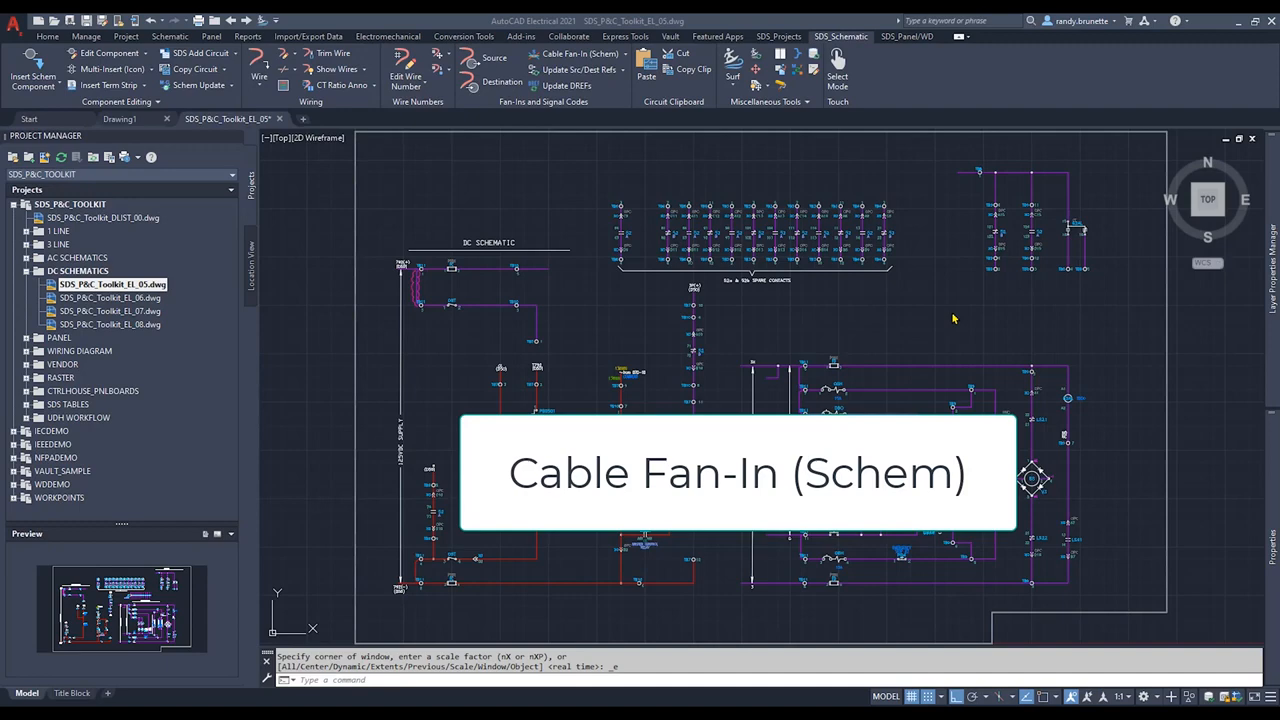
Set up a schematic Cable Fan-In with tag C74 as a source cable symbol, using label style 1-Rect.
scroll(1066, 300, up, 4)
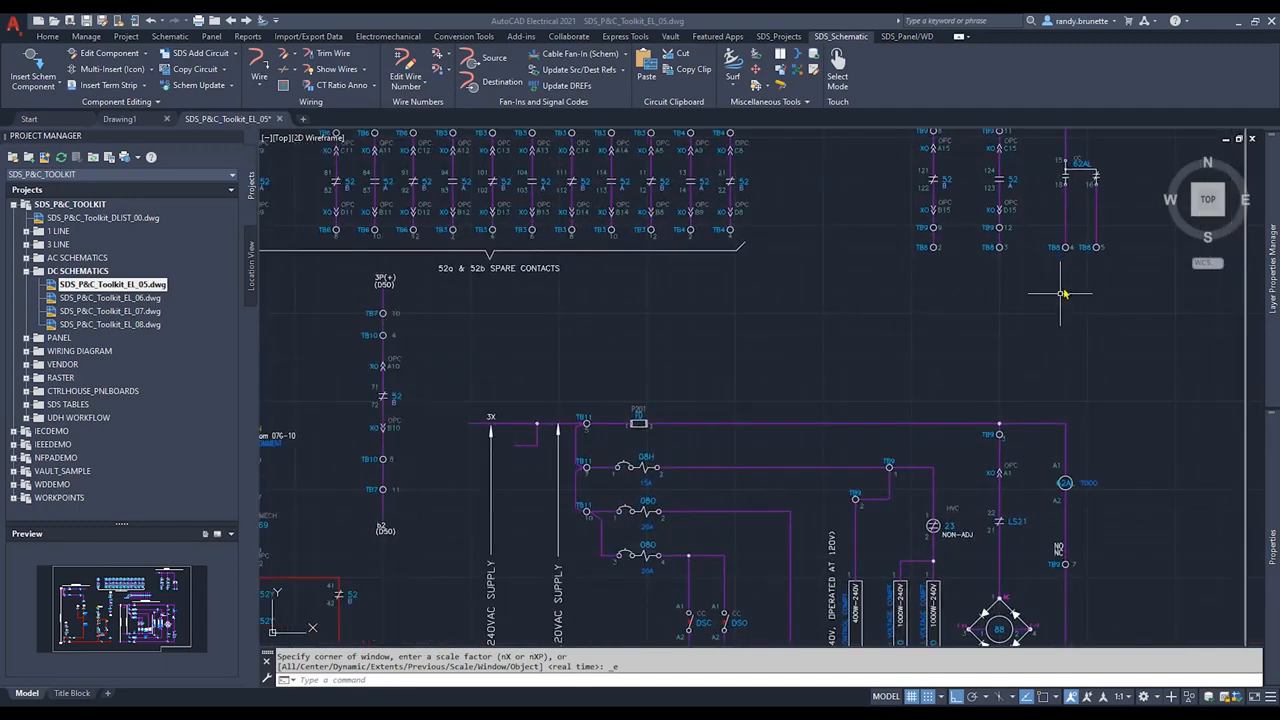
scroll(1063, 293, up, 1)
scroll(1057, 300, up, 1)
mouse_move(1064, 306)
middle_down()
mouse_move(871, 323)
mouse_move(699, 358)
middle_up()
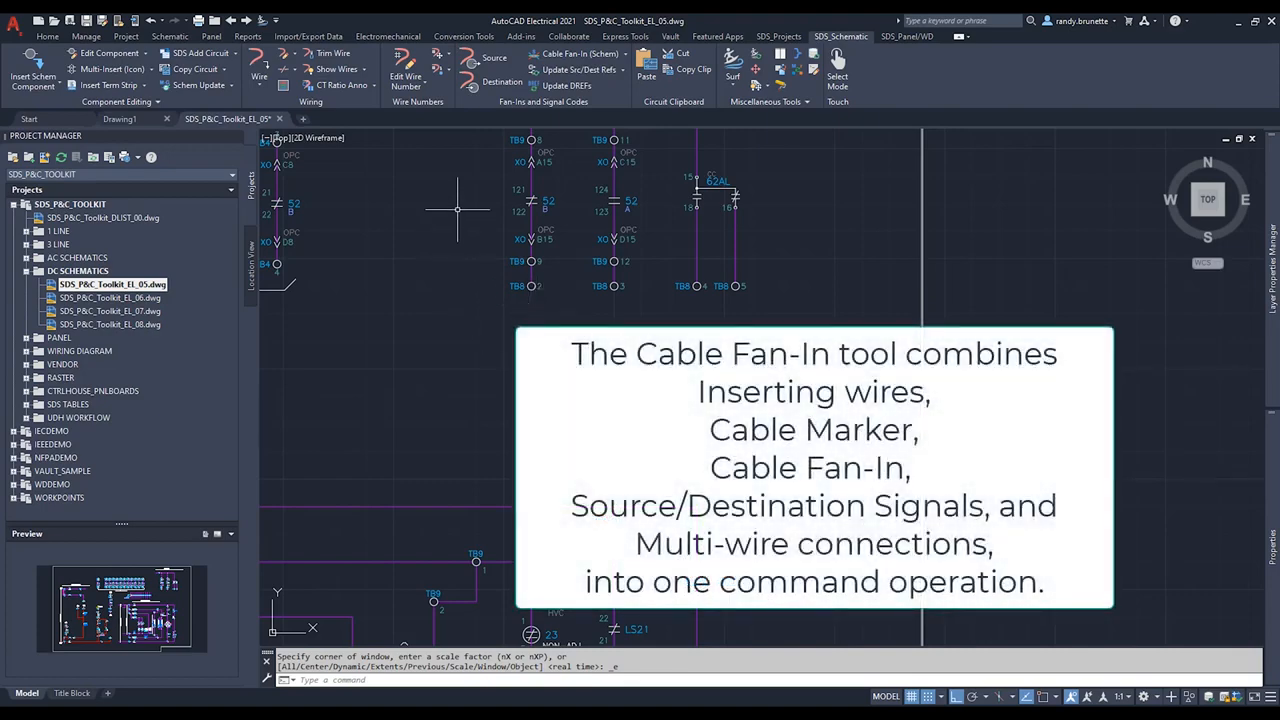
click(572, 62)
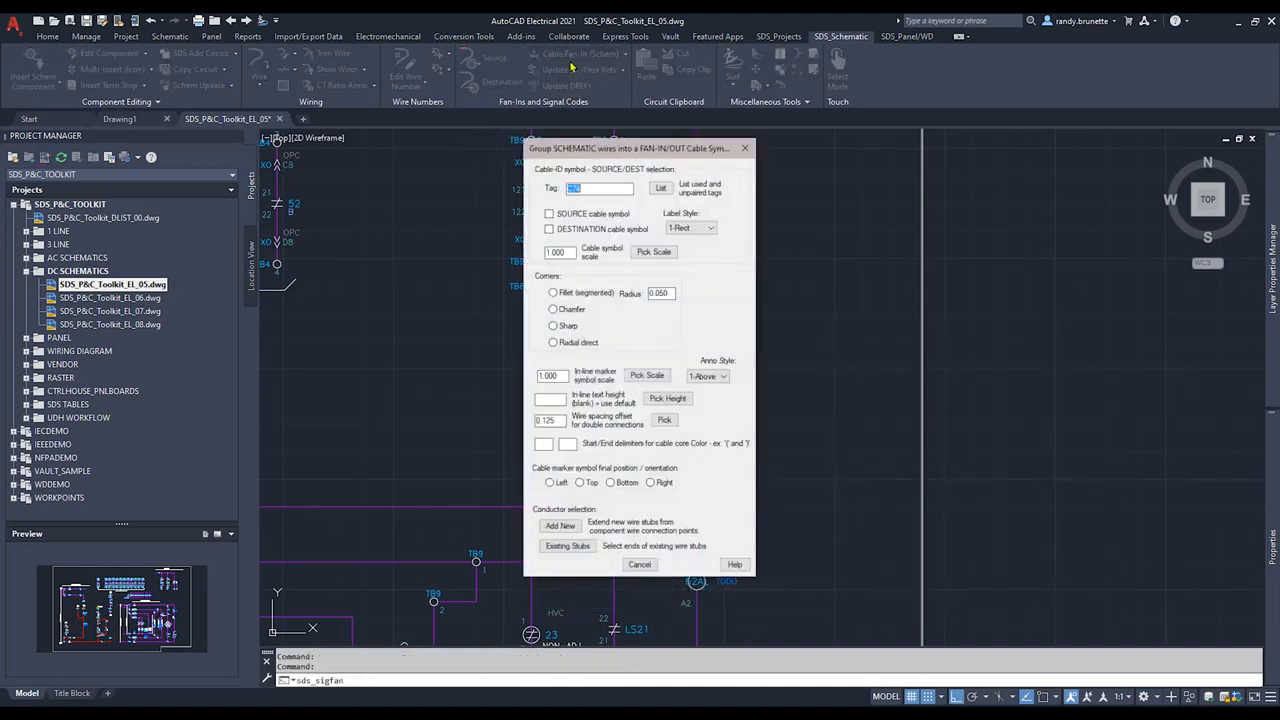
click(593, 186)
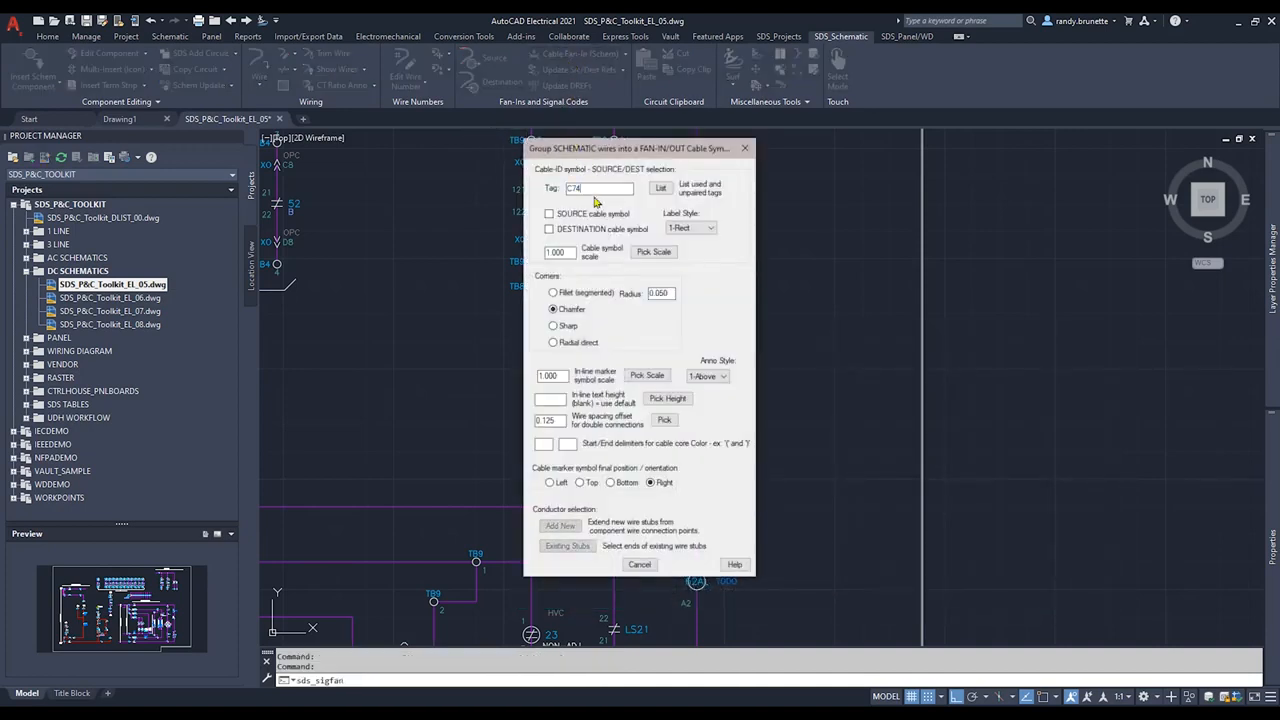
click(550, 214)
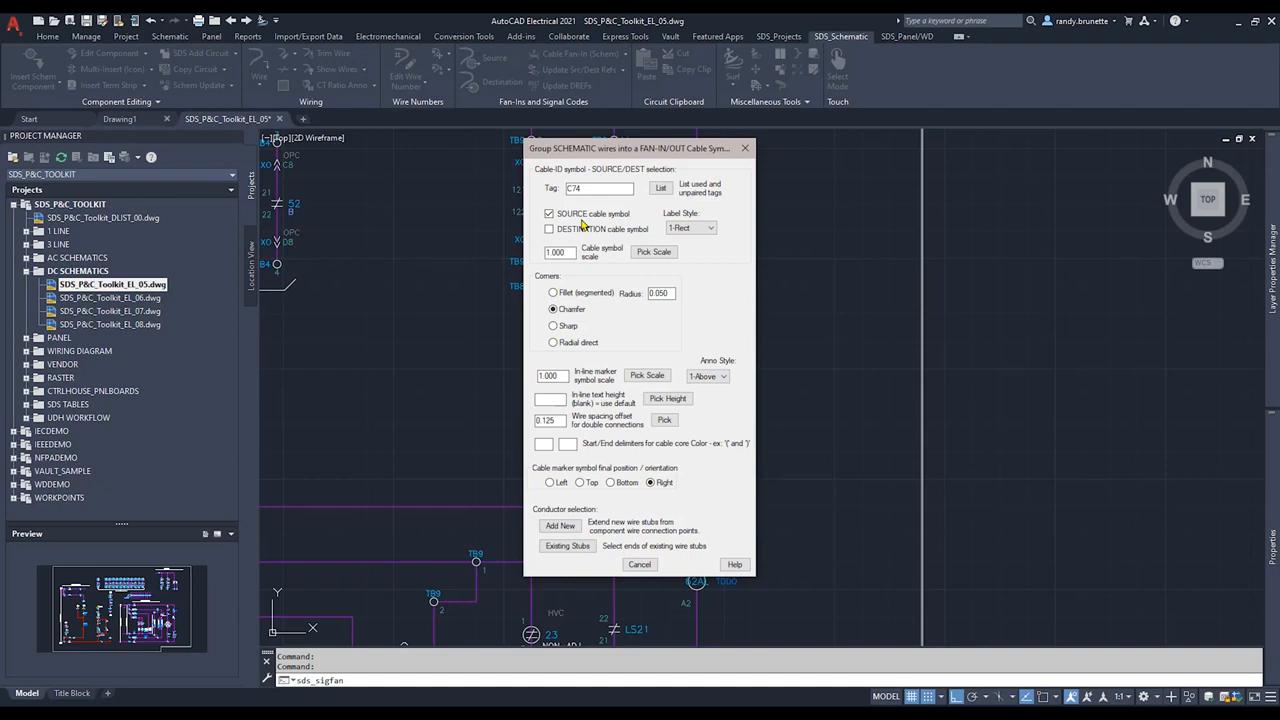
click(711, 228)
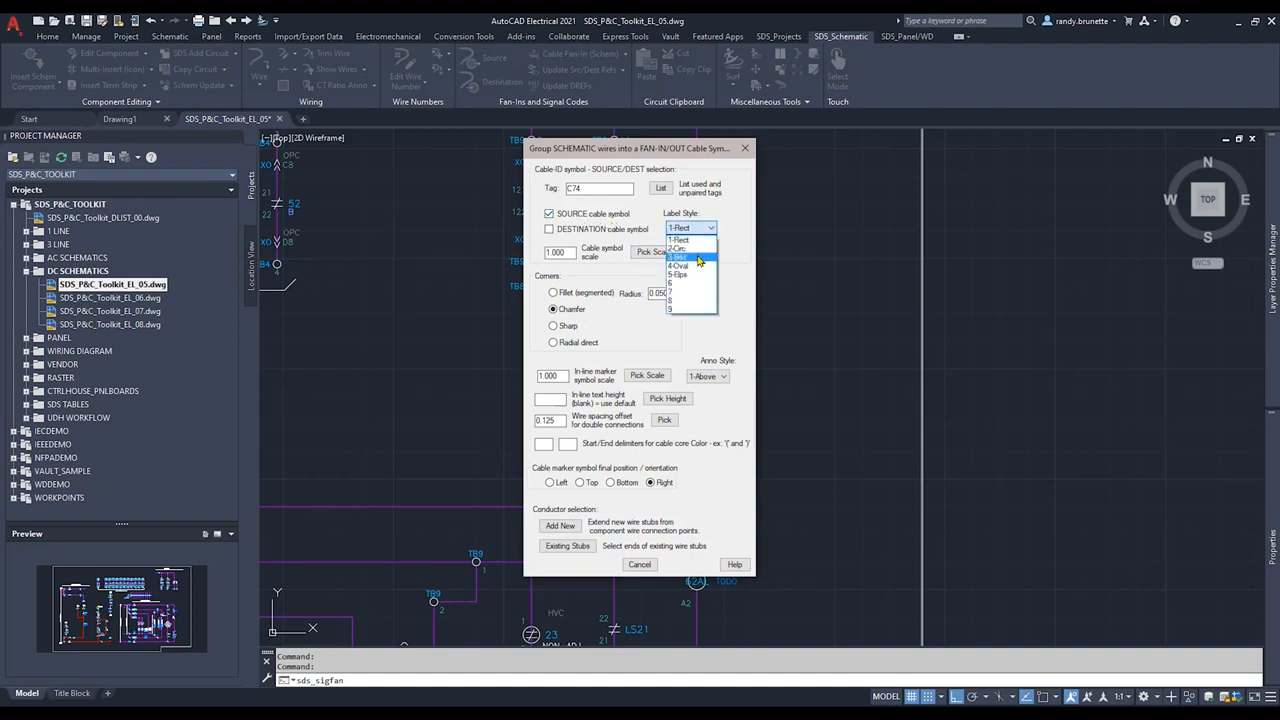
click(694, 241)
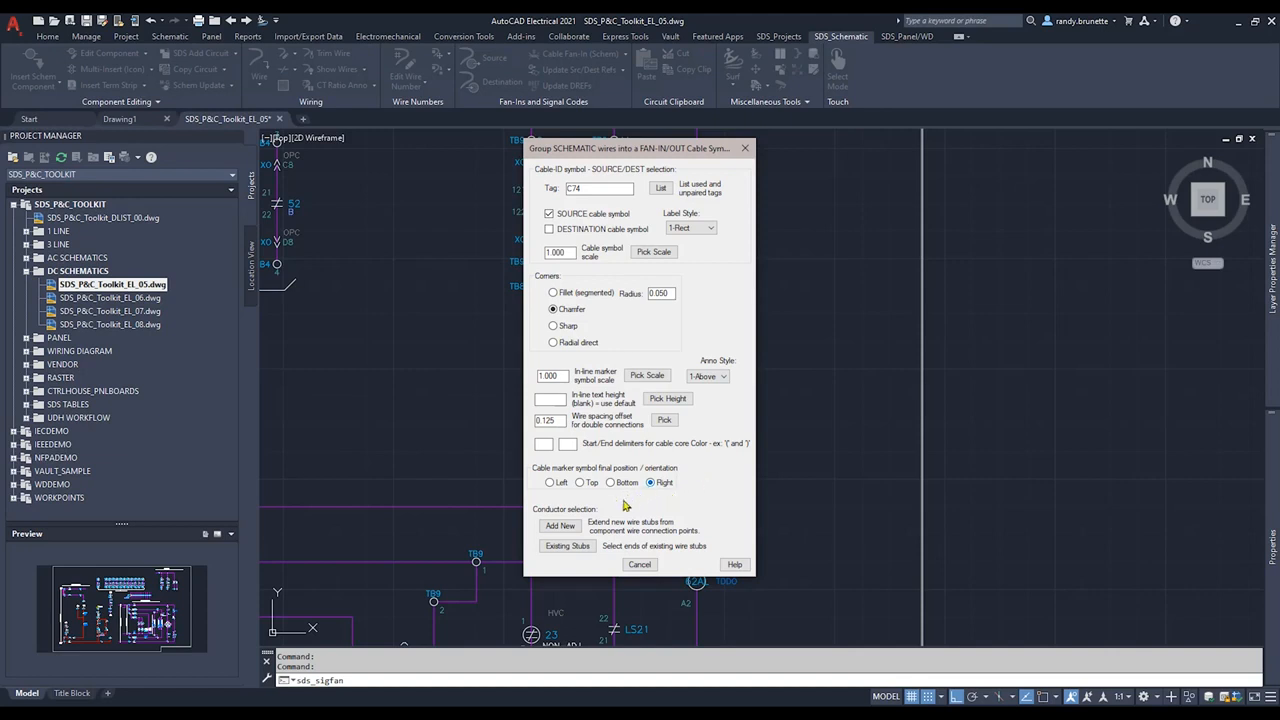
With snap off, extend new wire stubs down from TB8 terminals 2 to 5 and place the cable marker right of them.
click(568, 530)
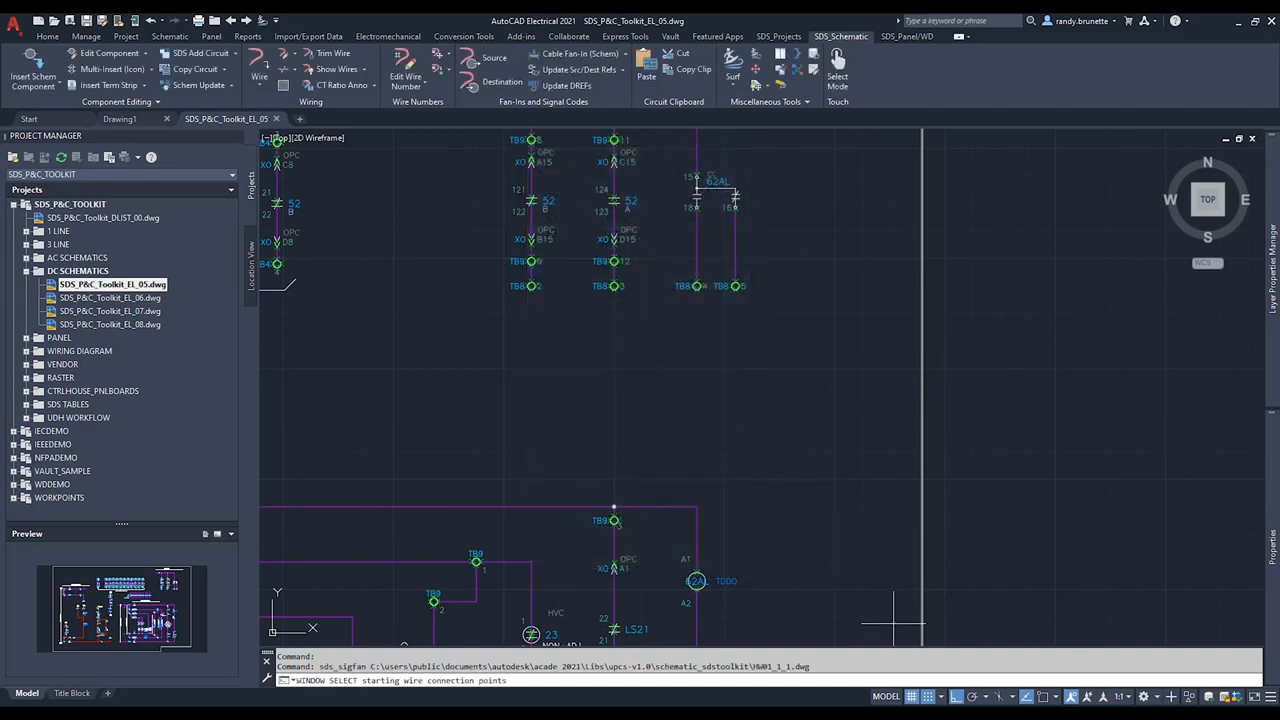
click(929, 696)
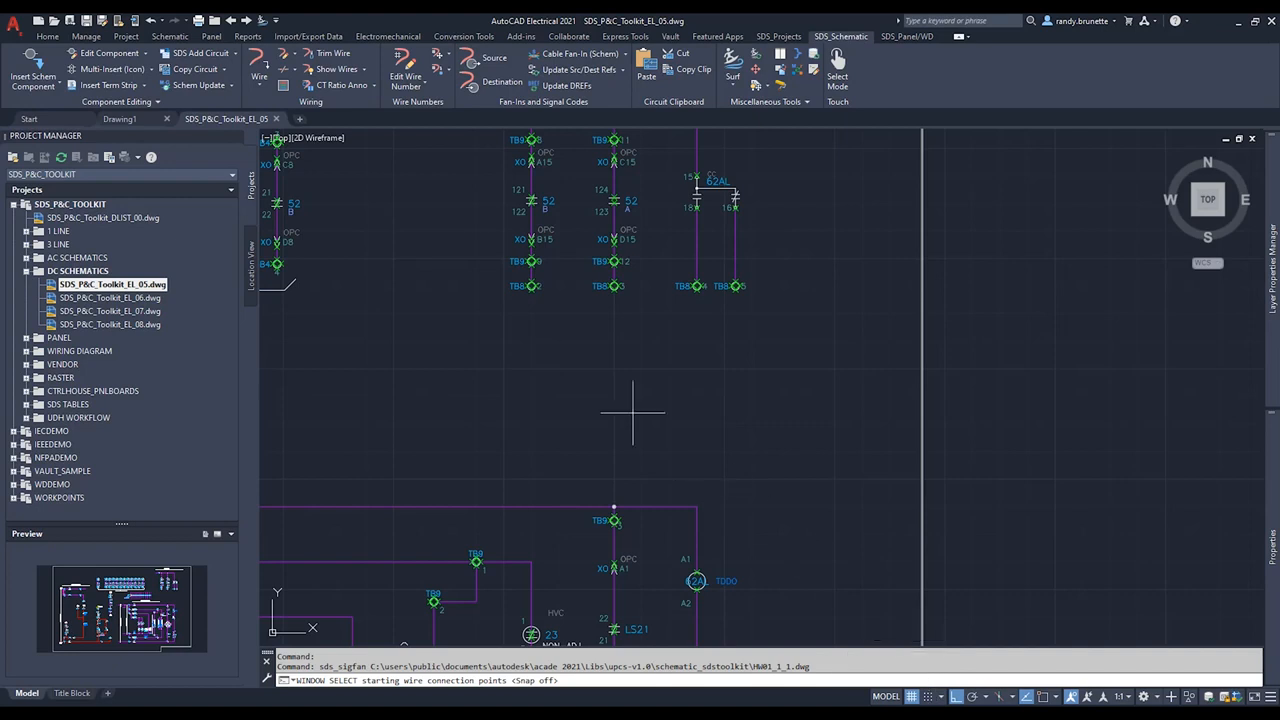
click(506, 331)
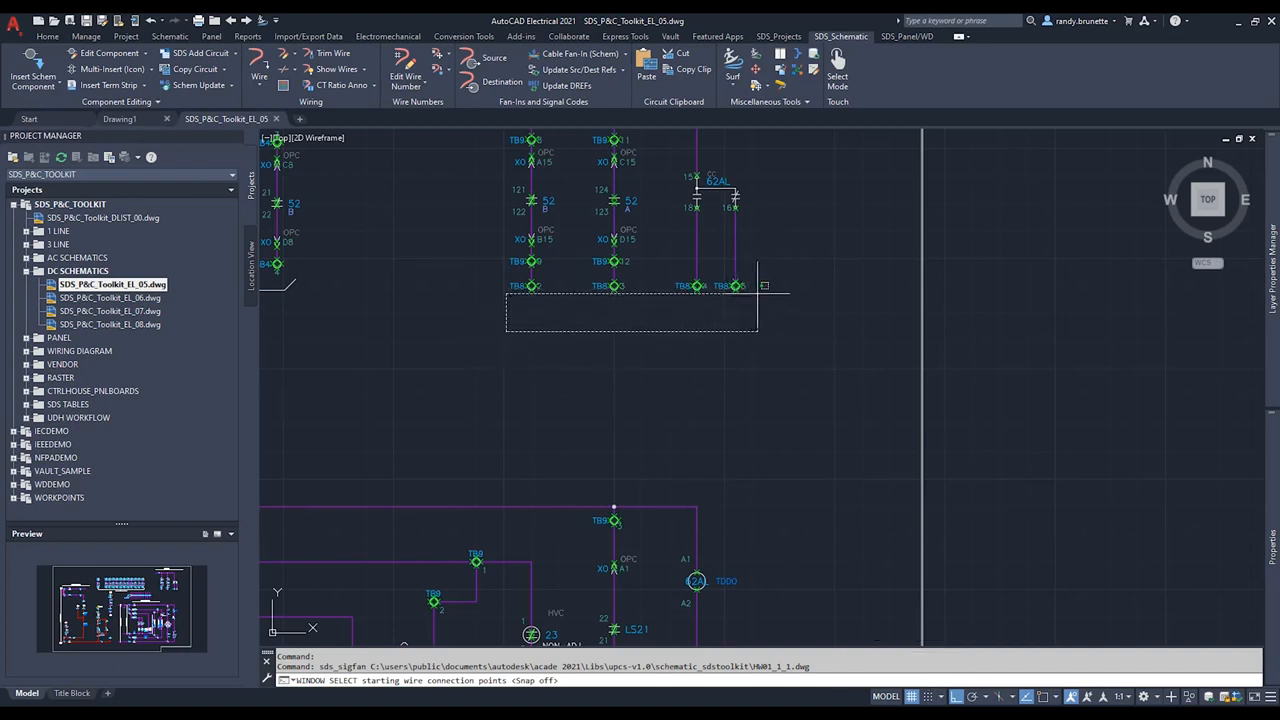
click(758, 288)
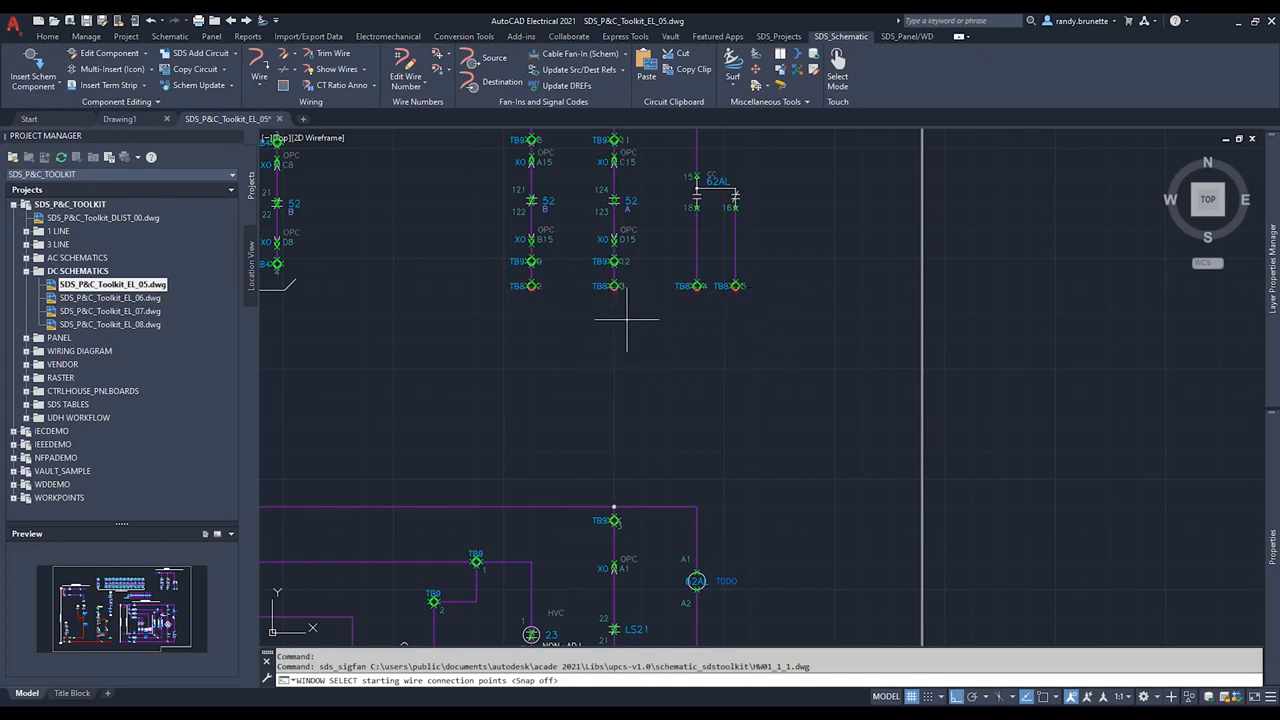
key(Return)
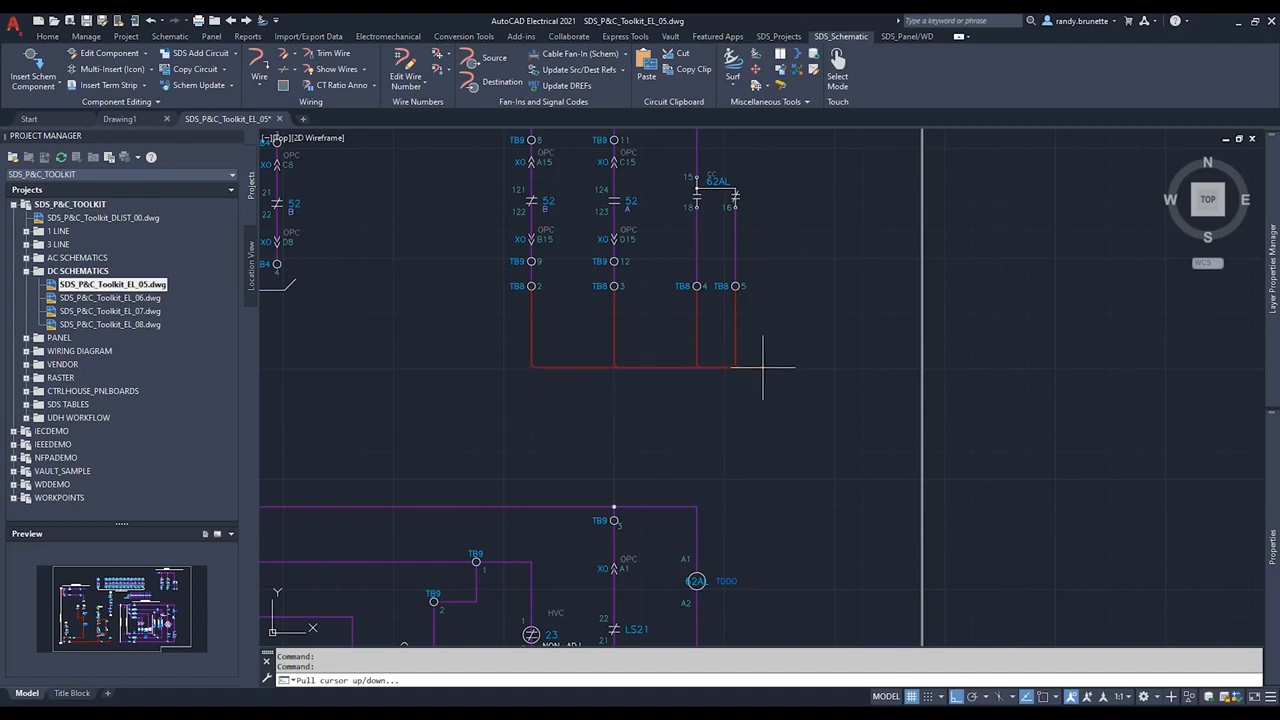
click(766, 366)
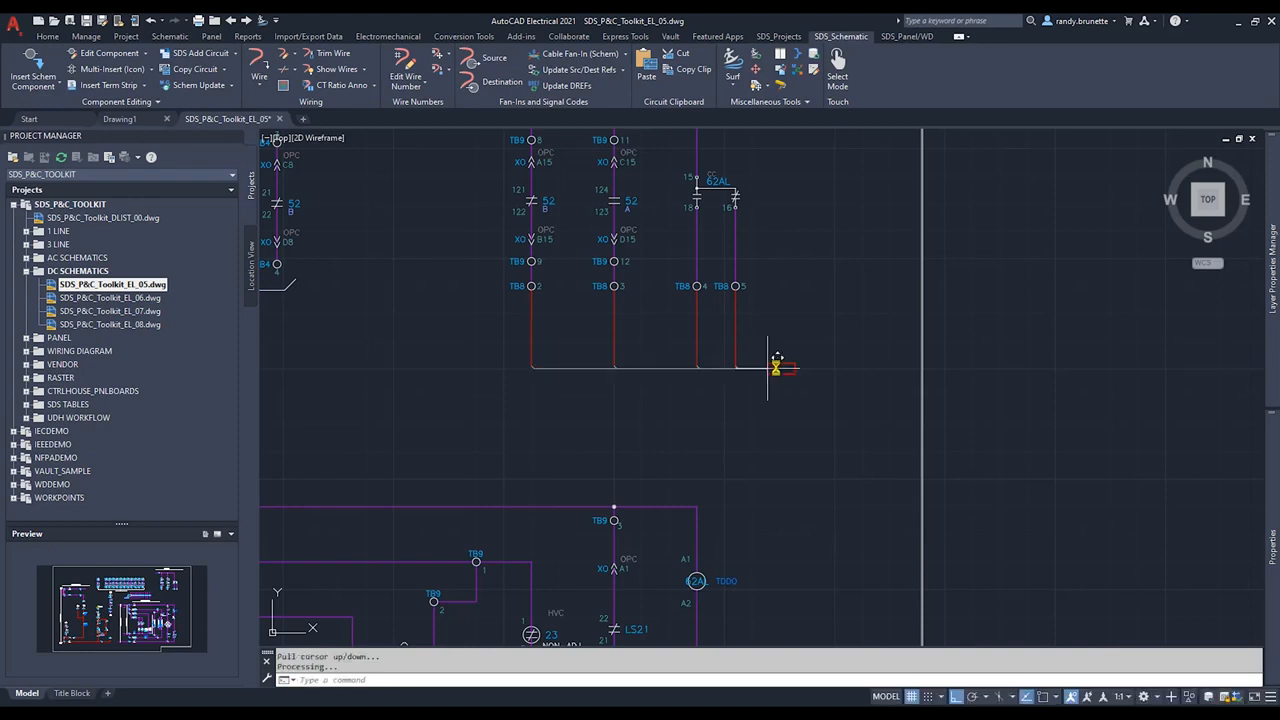
click(826, 360)
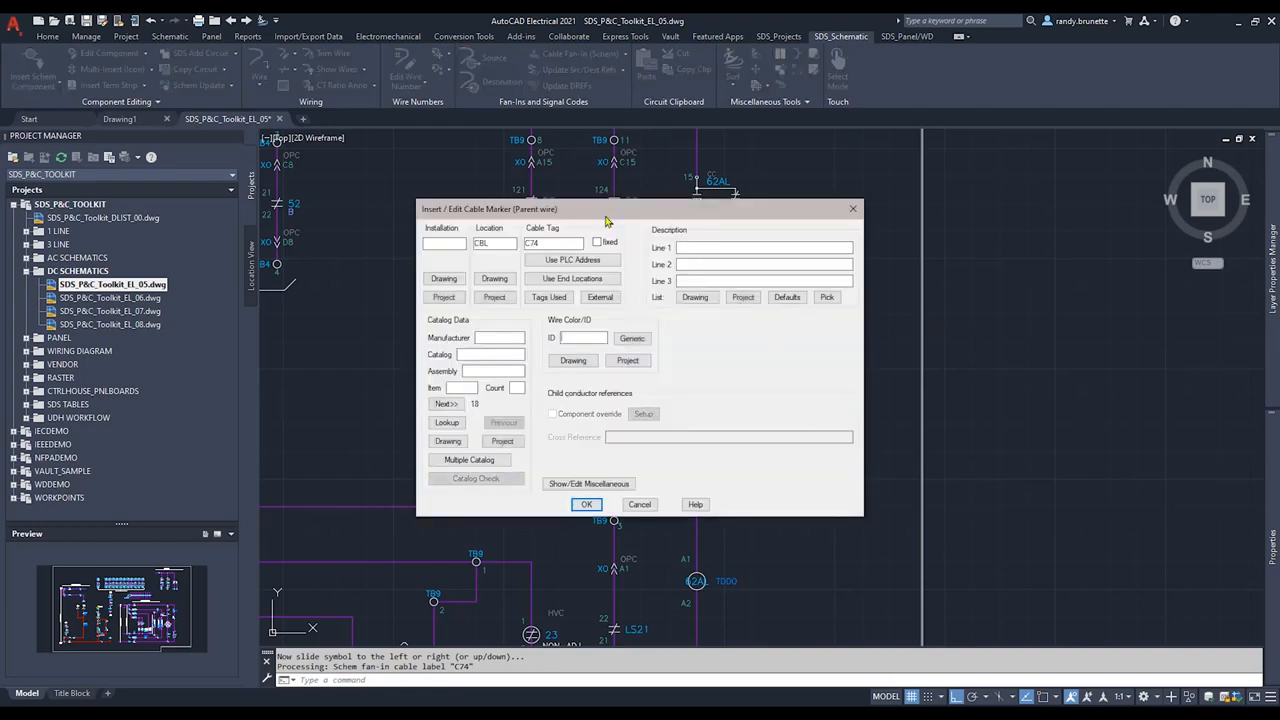
Assign the Belden 83351 four-conductor braid shielded control cable from the catalog to the C74 cable marker.
mouse_move(614, 218)
mouse_down()
mouse_move(574, 237)
mouse_move(448, 251)
mouse_up()
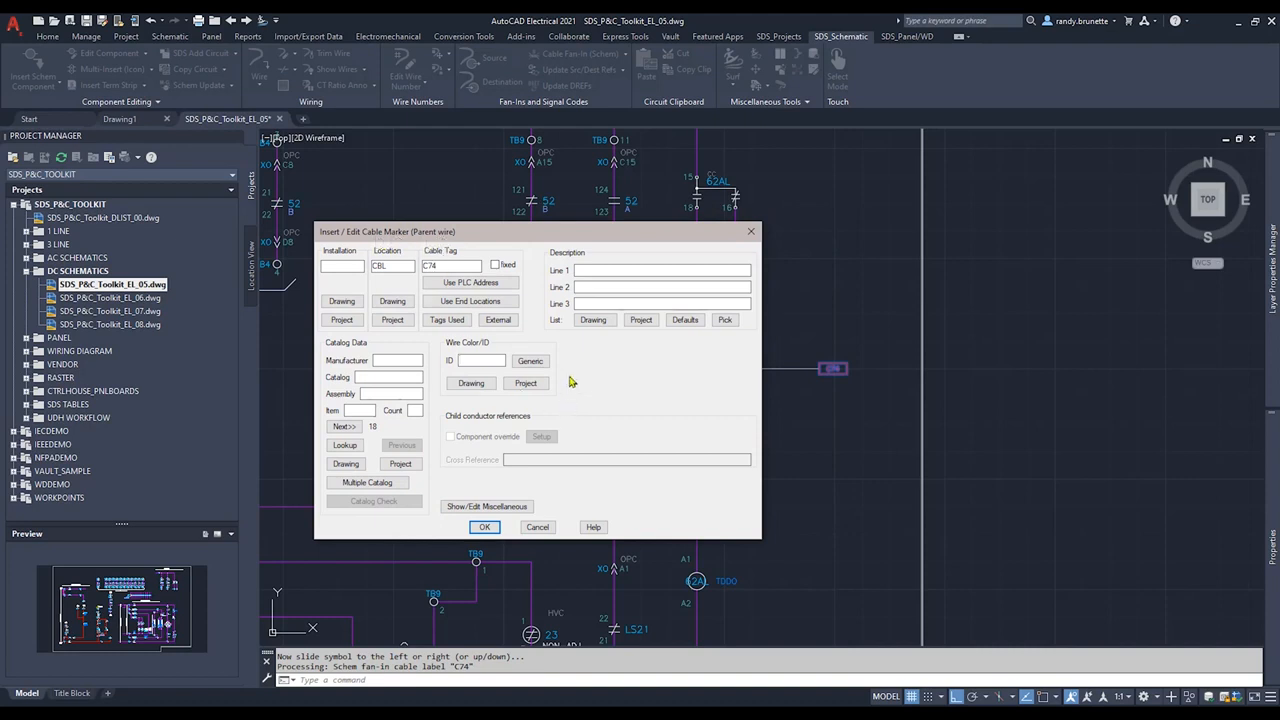
click(341, 448)
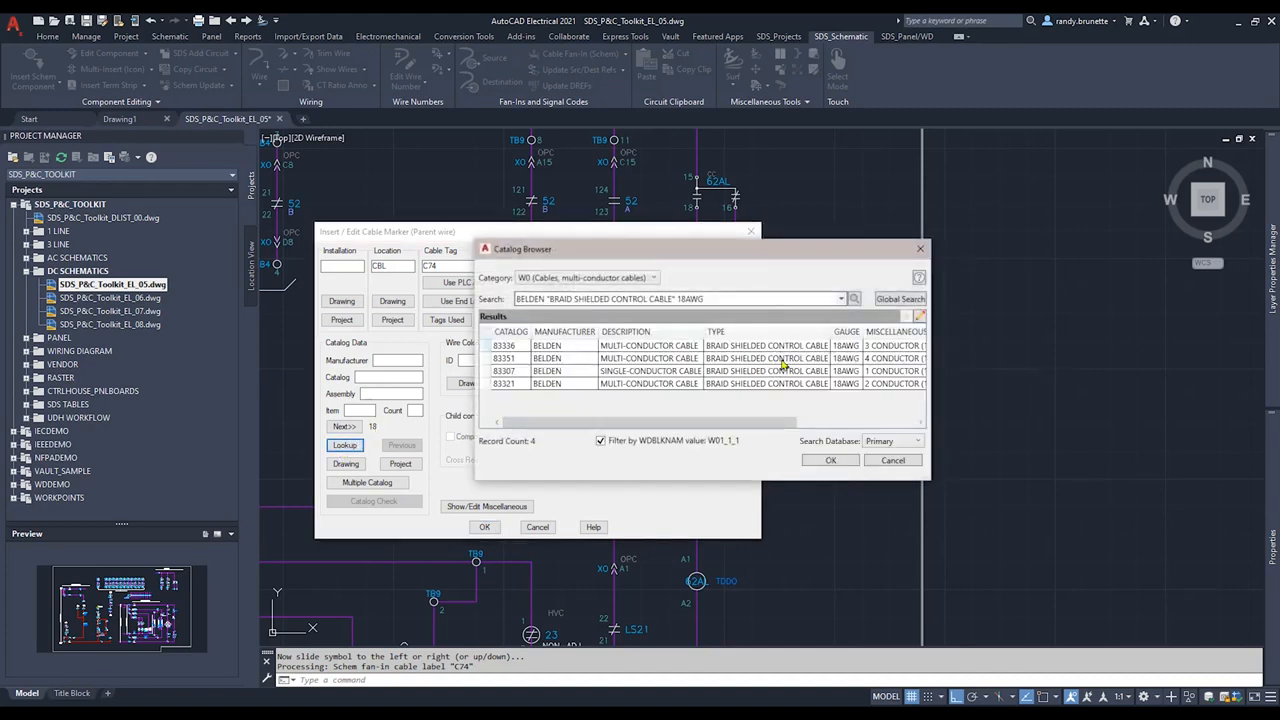
click(512, 362)
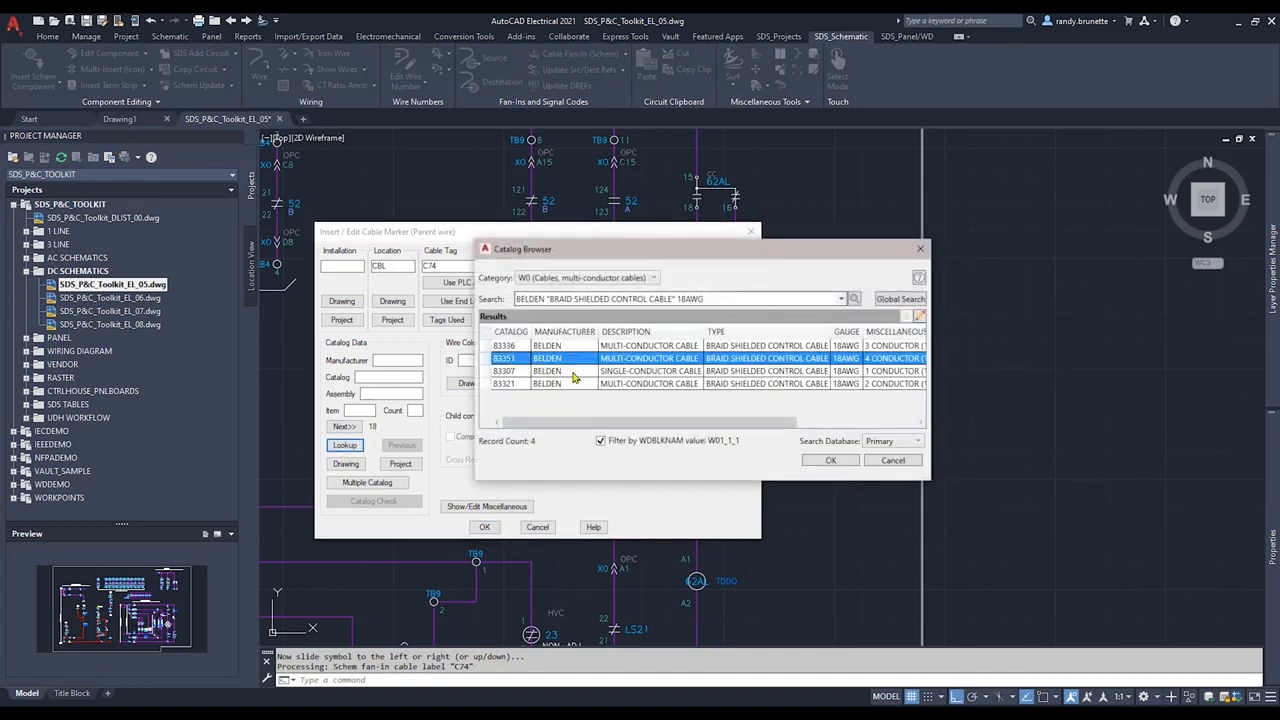
click(831, 461)
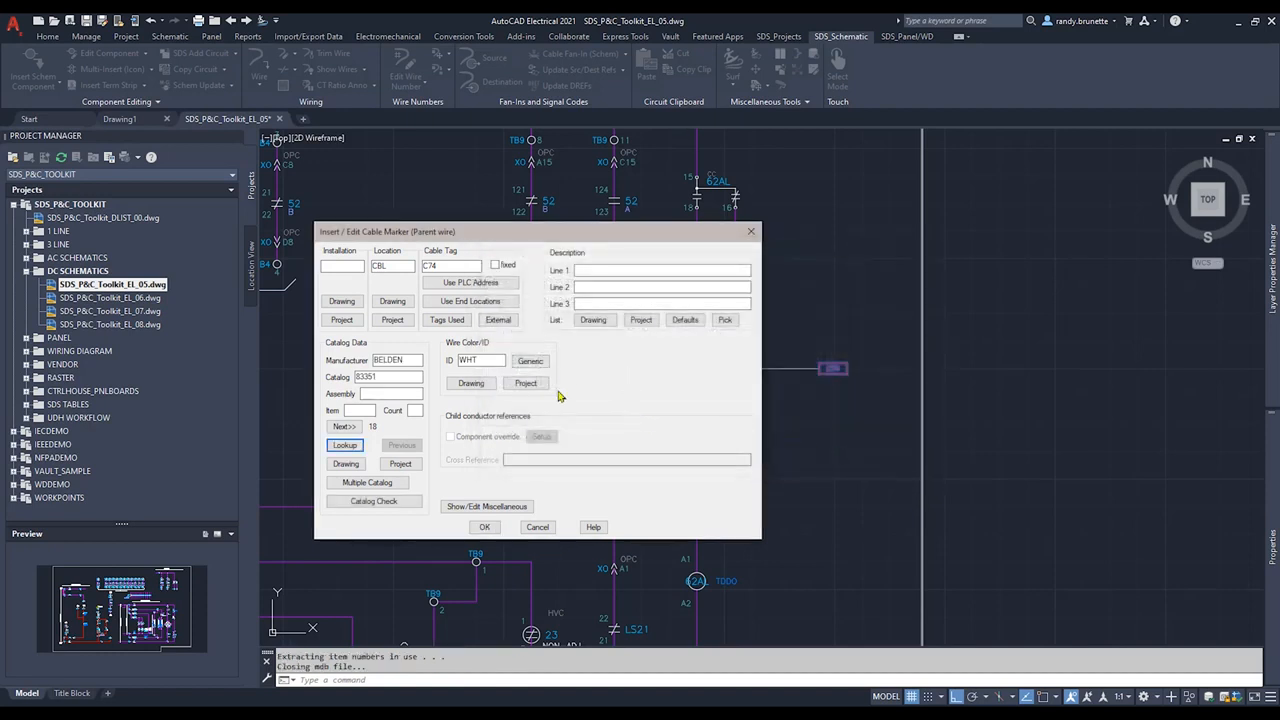
click(486, 526)
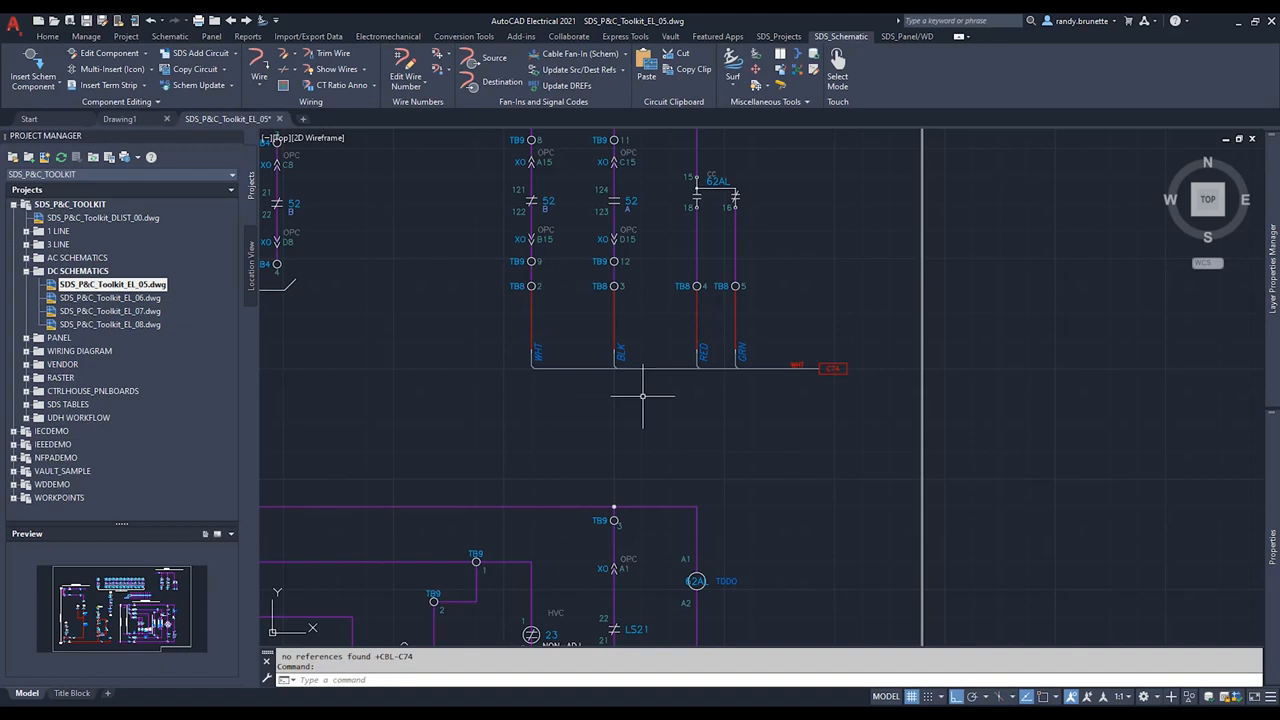
Examine the conductor colours on the C74 fan-in and the source signal code of the WHT conductor at TB8 terminal 2.
scroll(642, 395, up, 3)
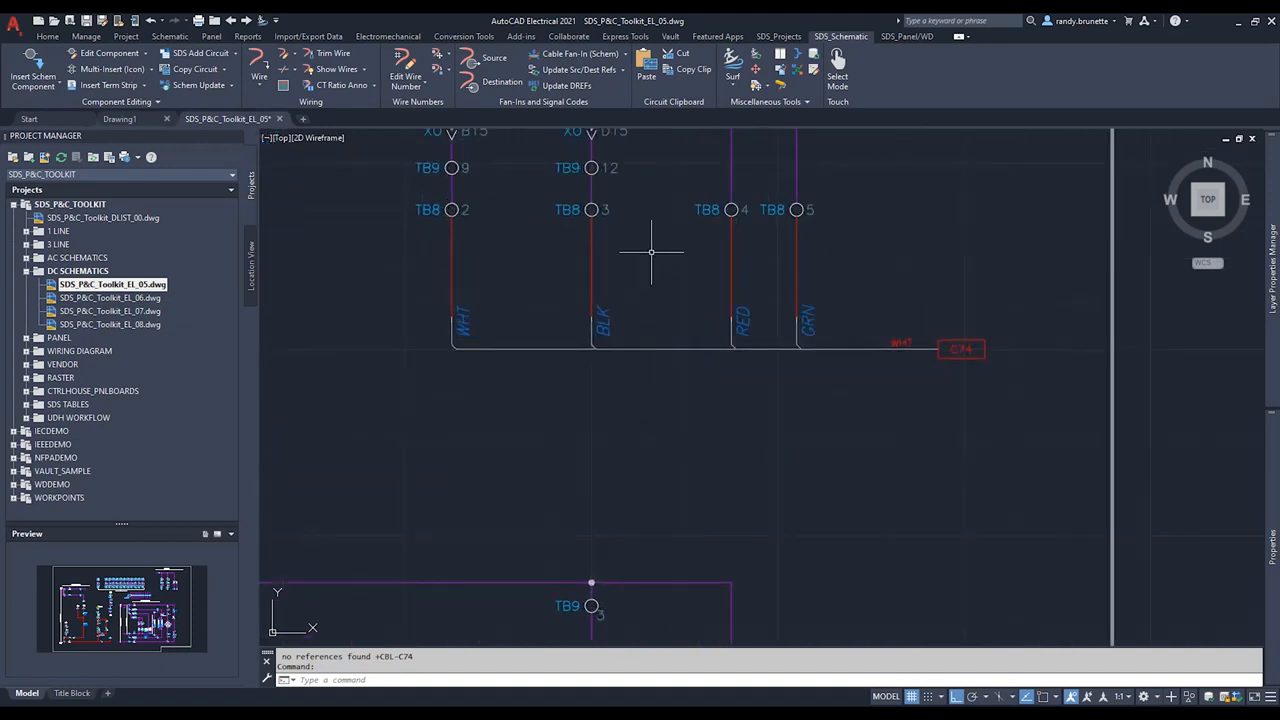
scroll(420, 319, up, 2)
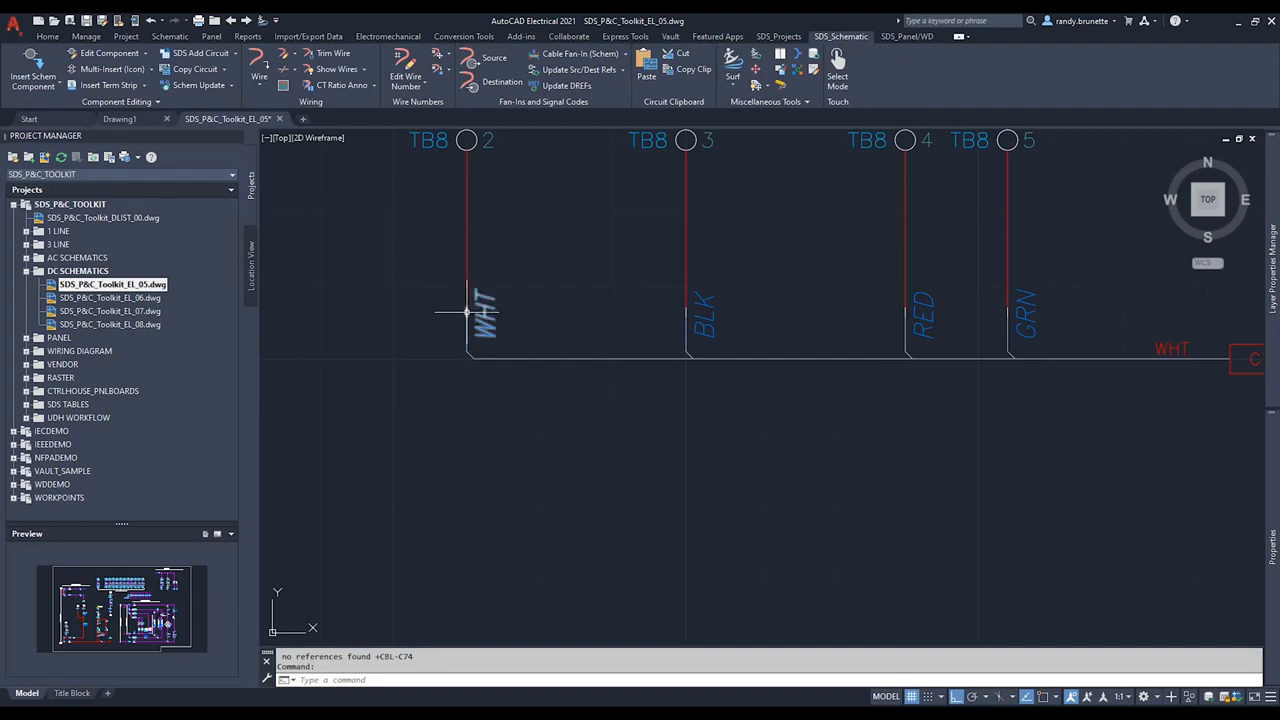
right_click(467, 312)
click(473, 273)
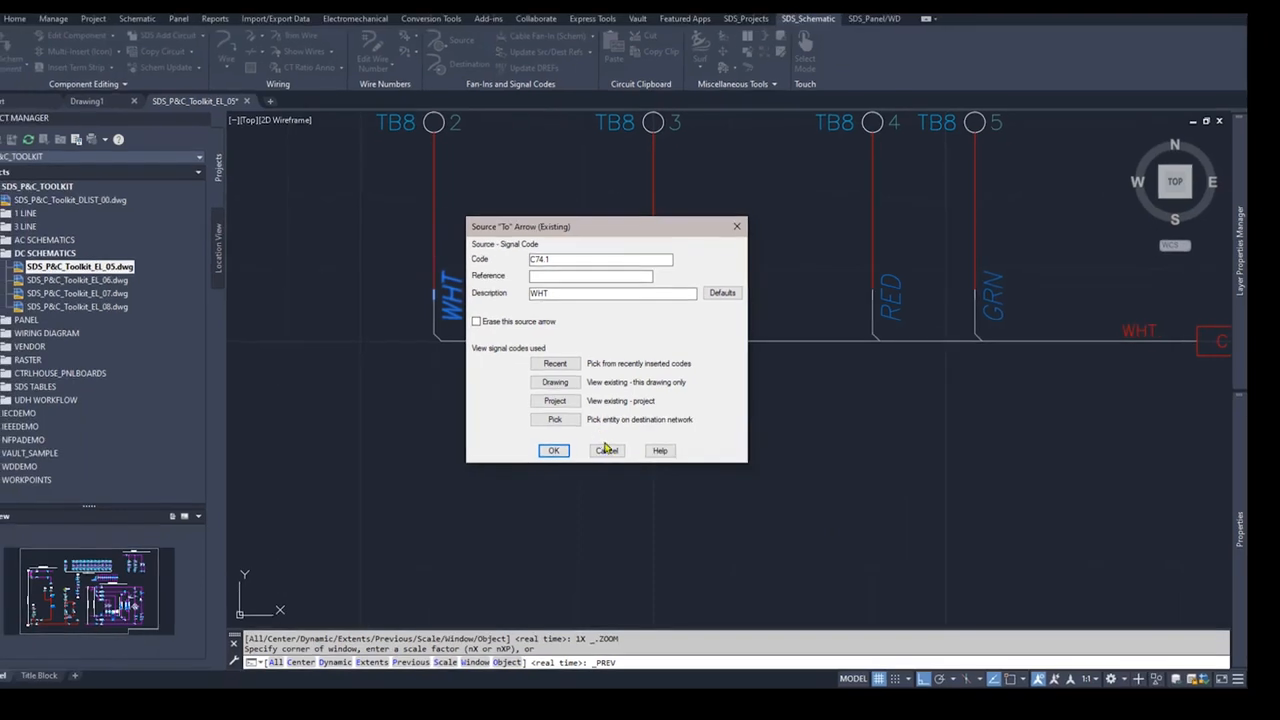
click(584, 514)
scroll(996, 380, down, 3)
middle_drag(996, 404, 874, 415)
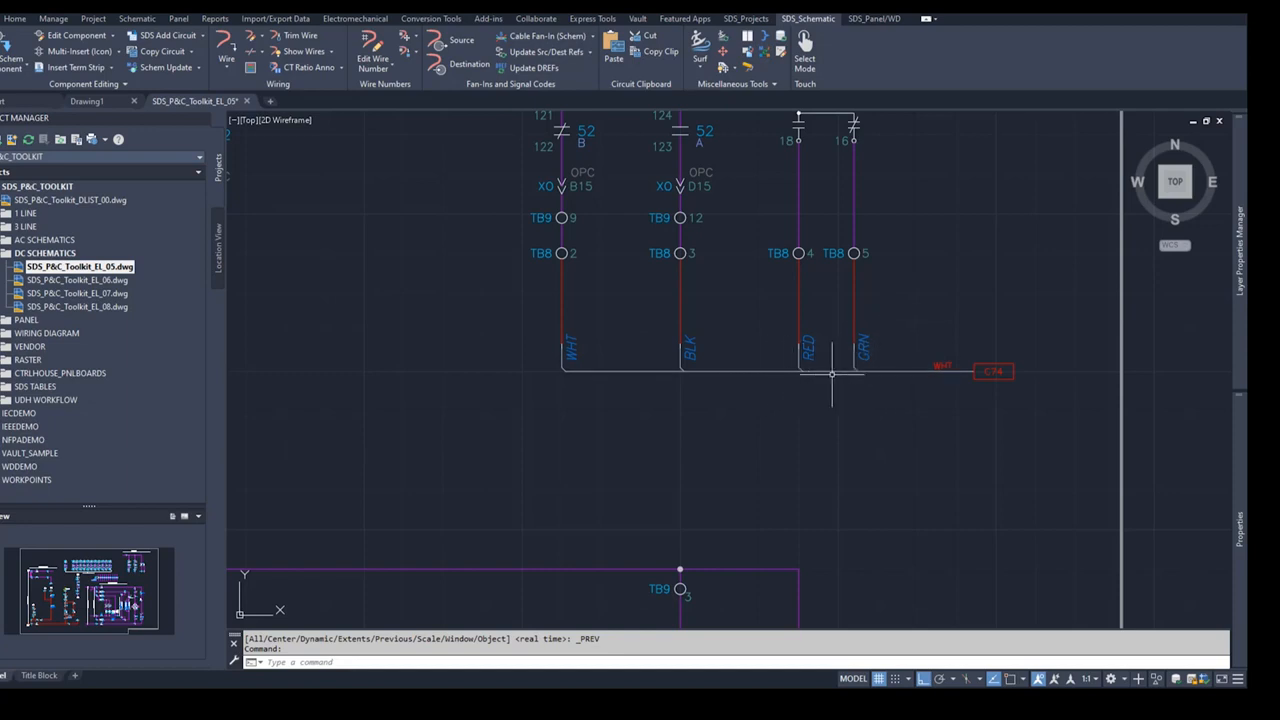
mouse_move(876, 371)
Save the current drawing and open SDS_P&C_Toolkit_EL_07.dwg at the P201 TB-H terminals.
key(ctrl+s)
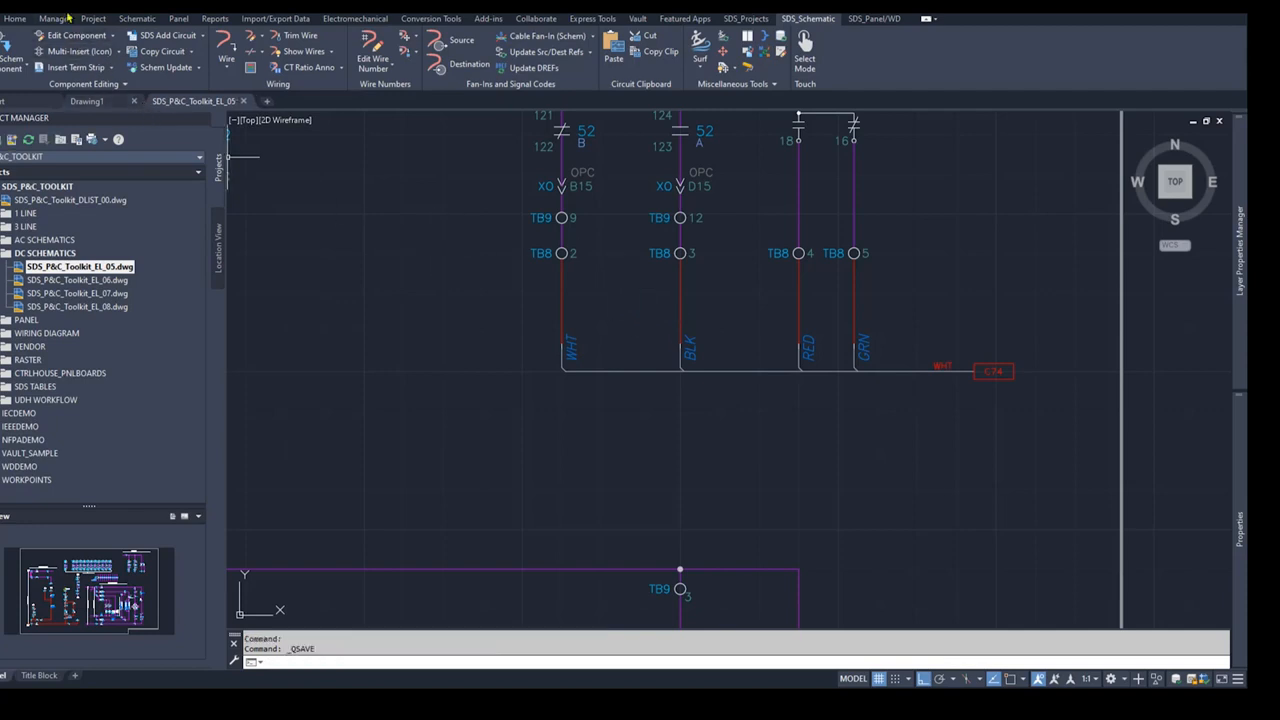
double_click(78, 294)
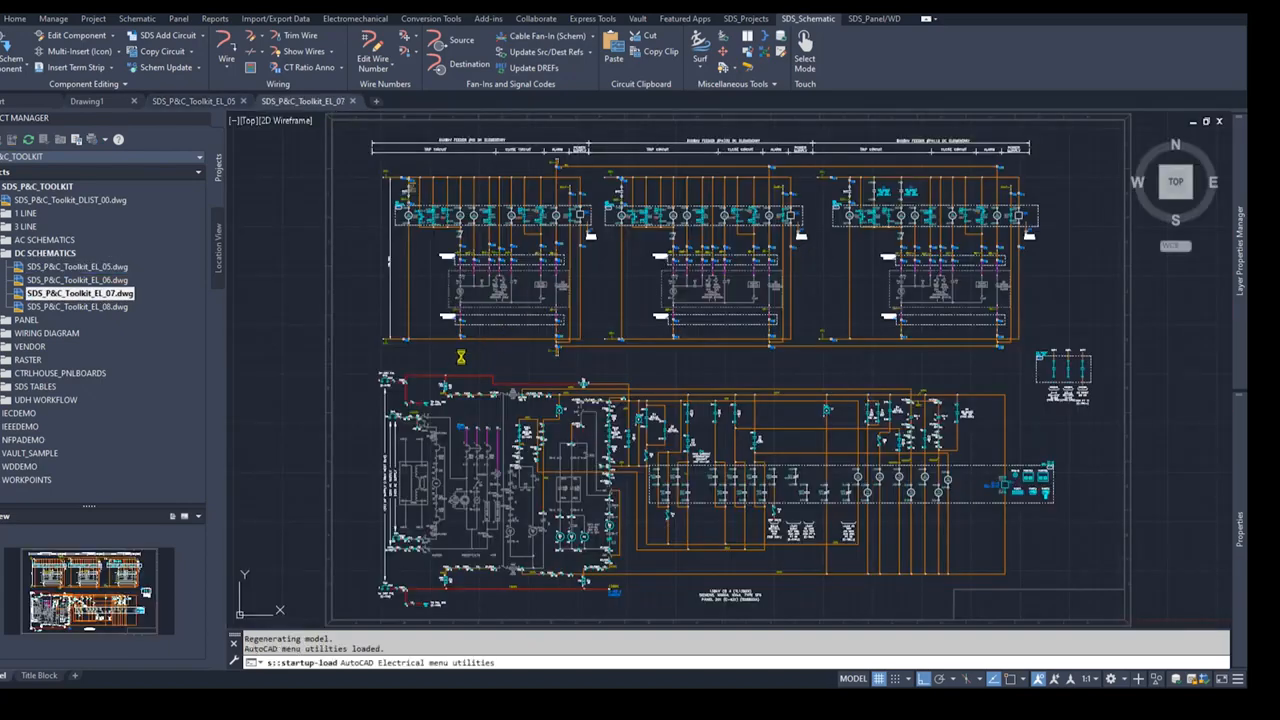
scroll(445, 437, up, 8)
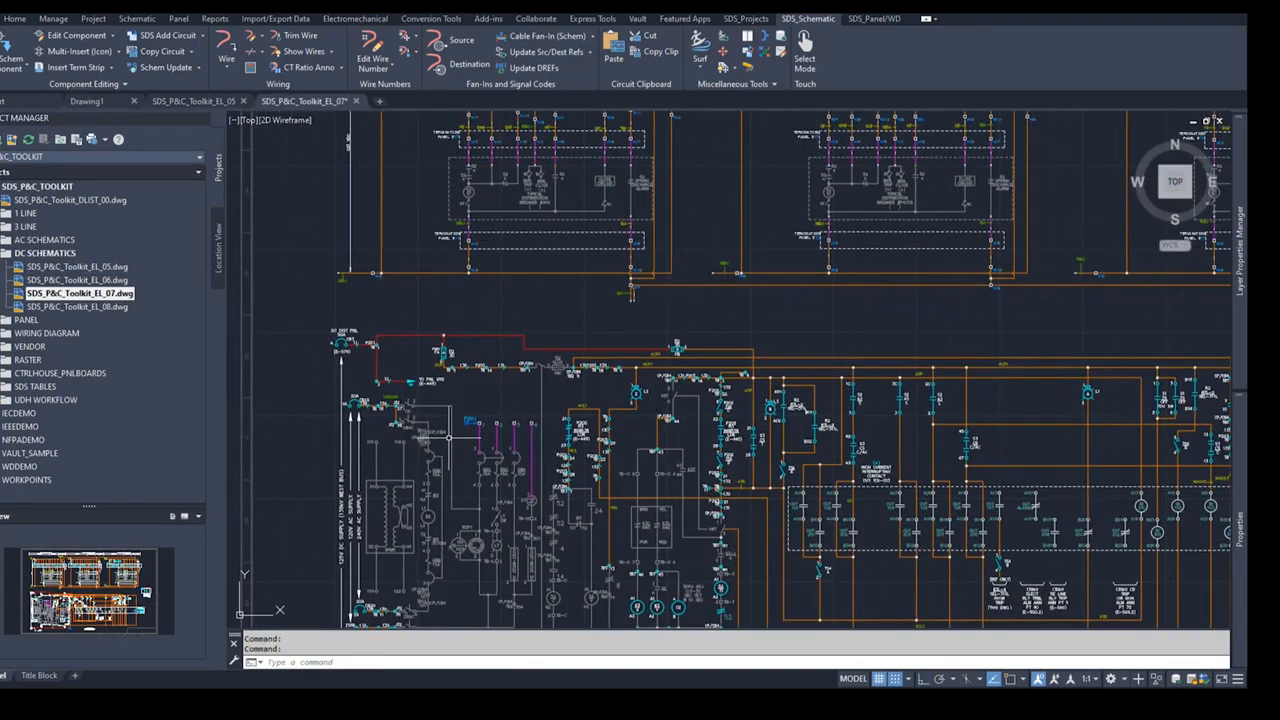
middle_drag(445, 437, 590, 436)
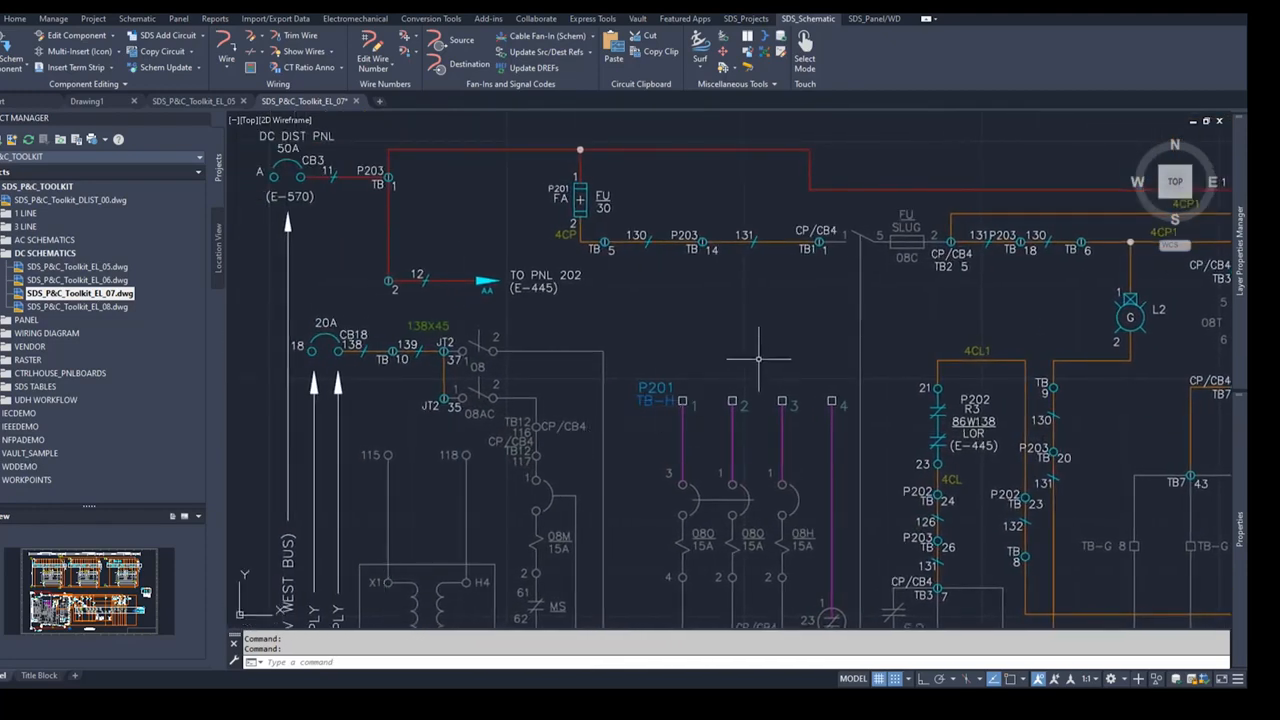
Set up a destination Cable Fan-In with the unpaired tag C74, chamfered corners and the cable marker oriented left.
click(541, 37)
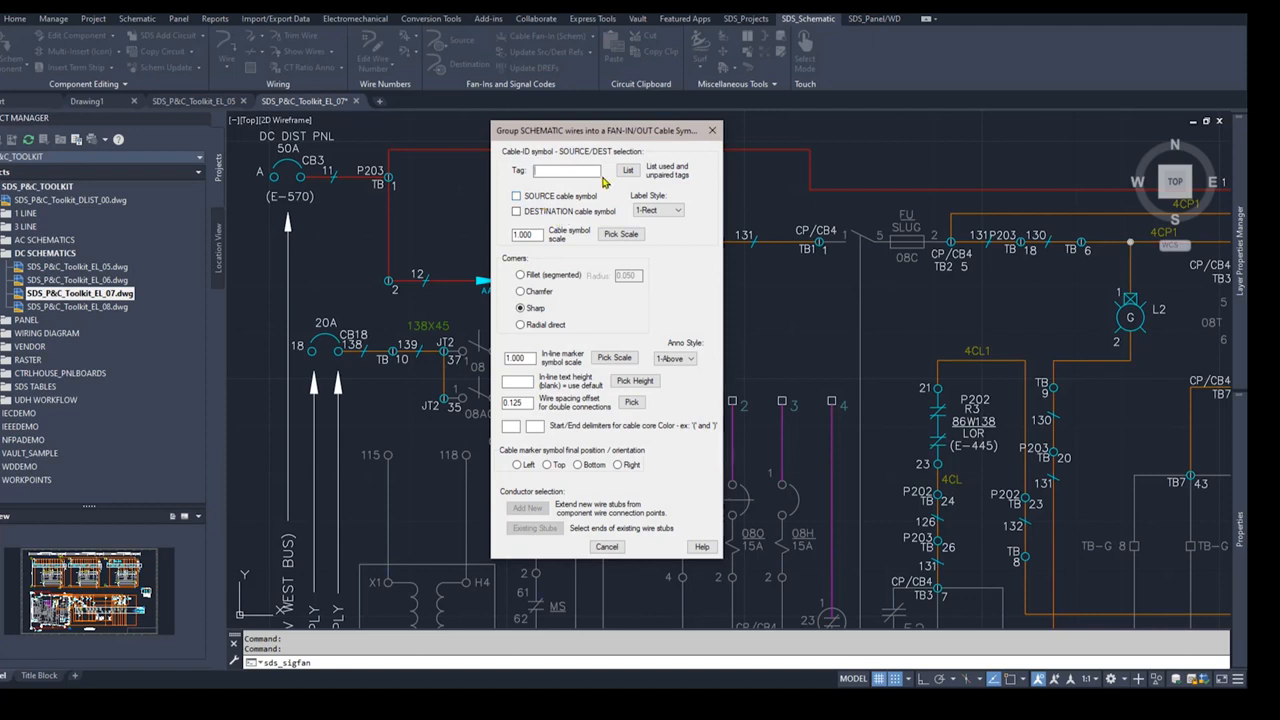
click(628, 172)
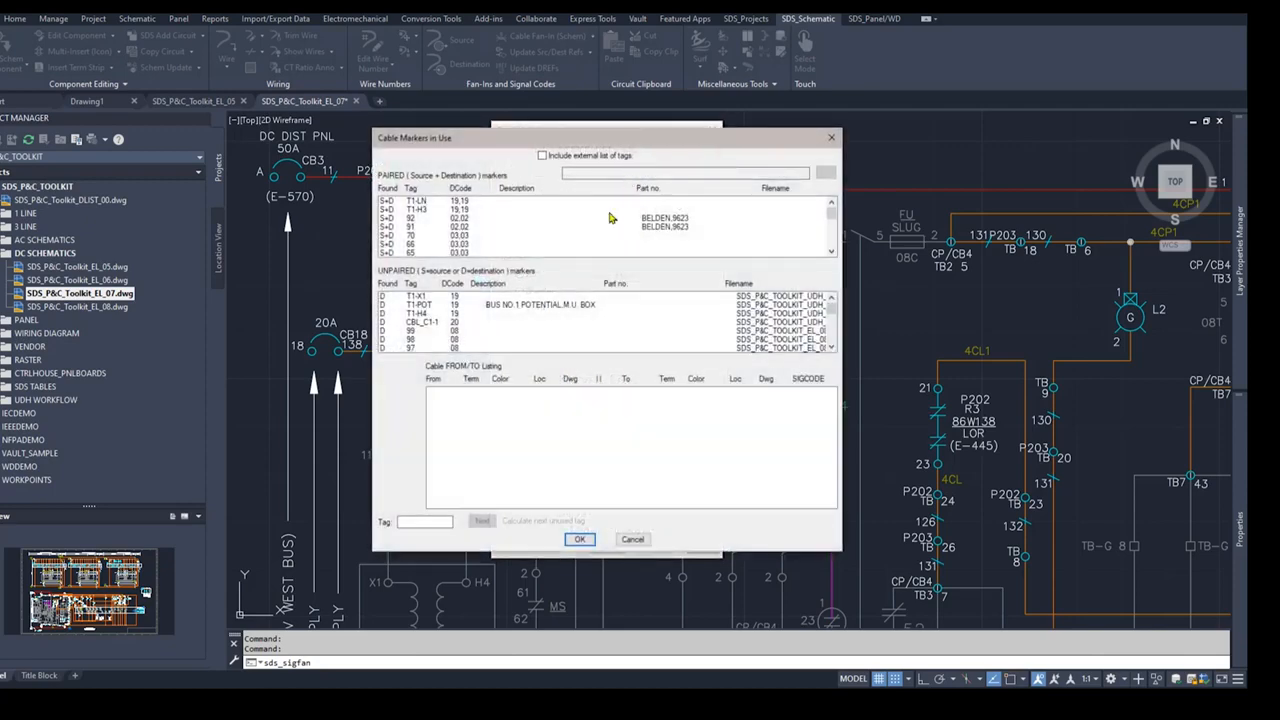
scroll(519, 313, down, 10)
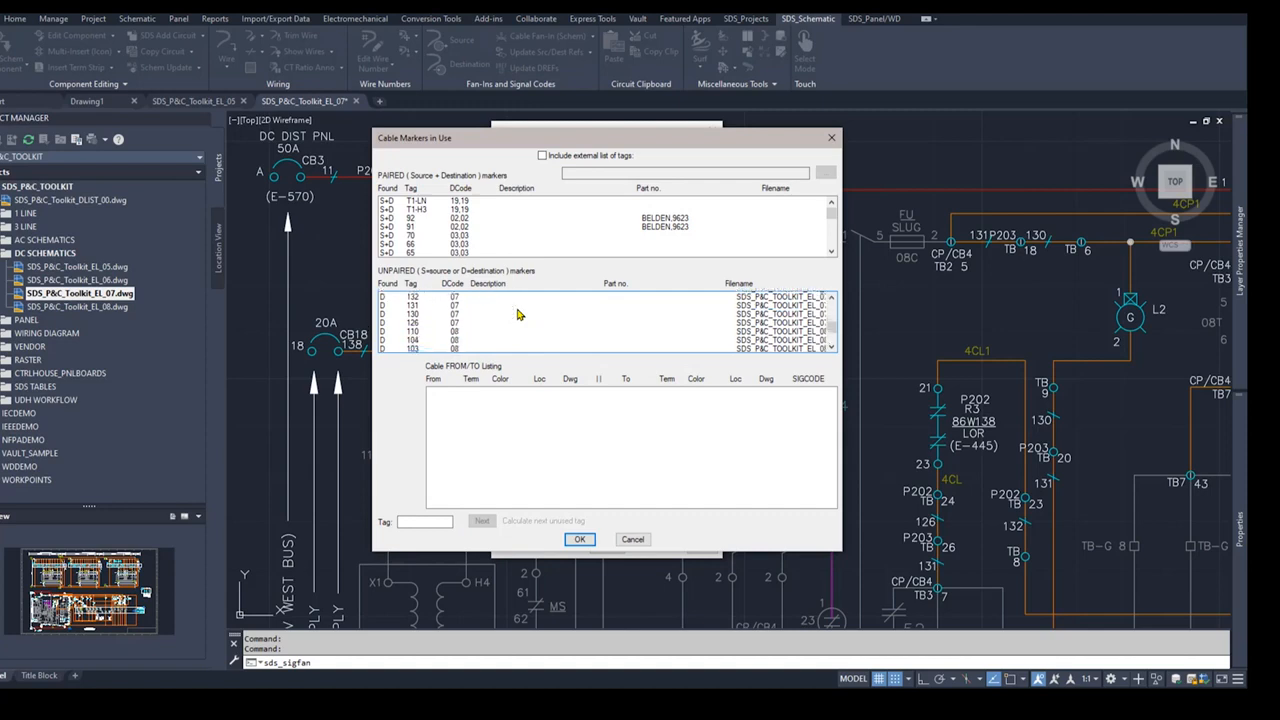
scroll(519, 314, down, 3)
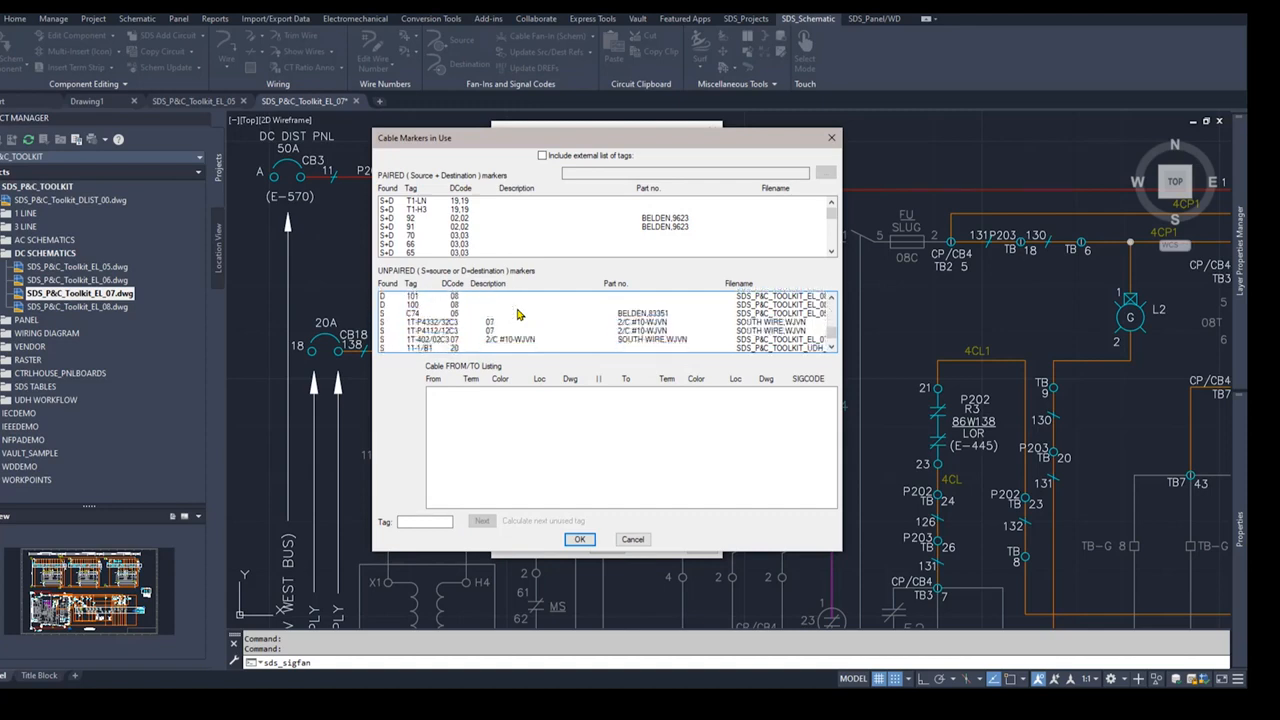
click(414, 315)
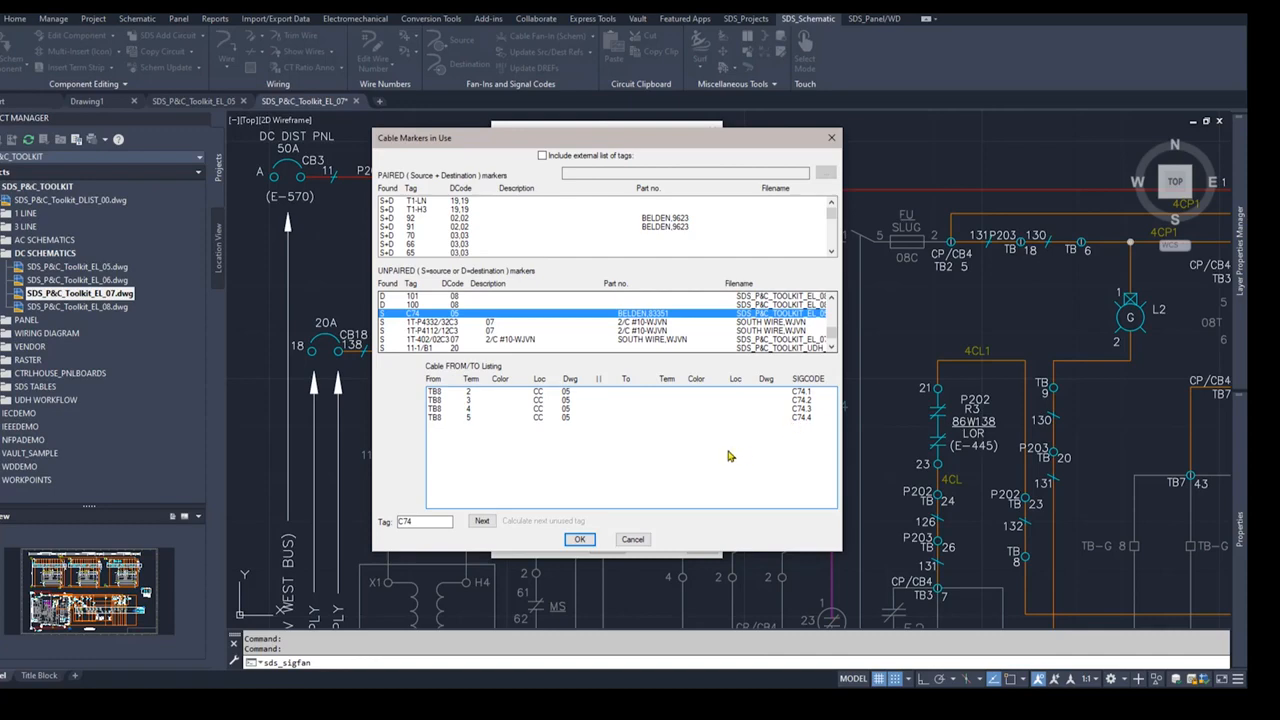
click(576, 541)
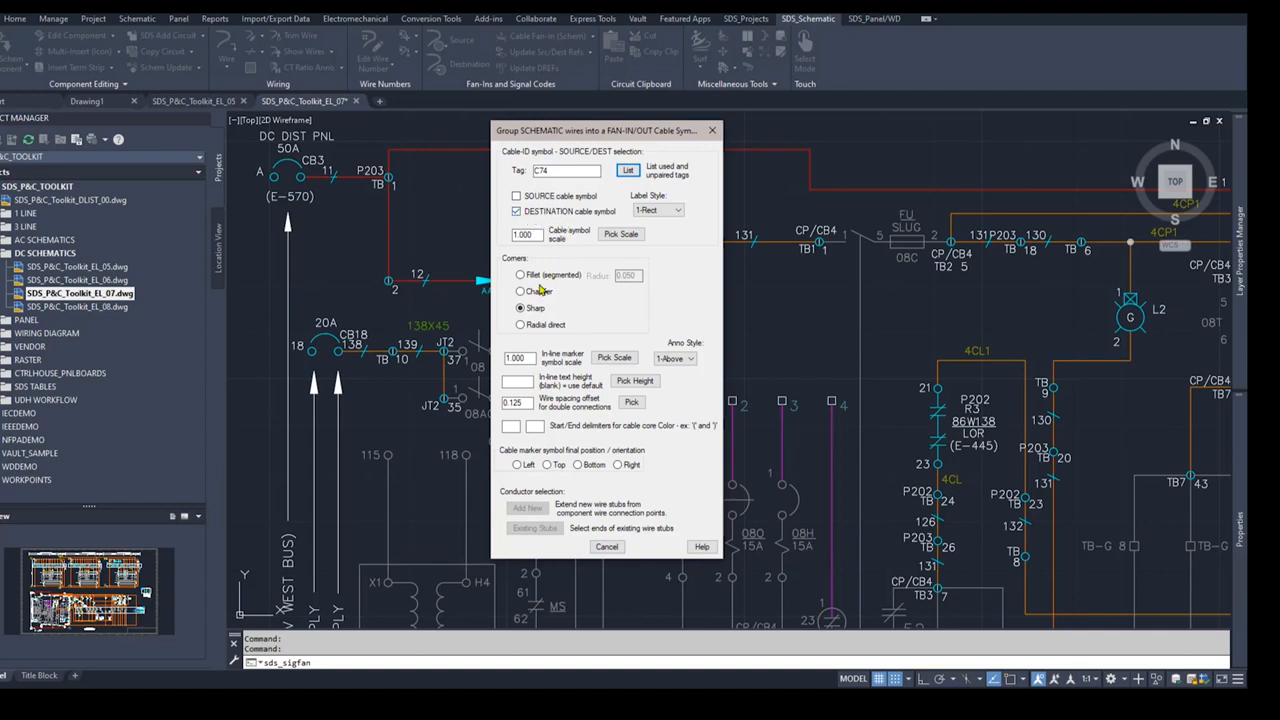
click(521, 292)
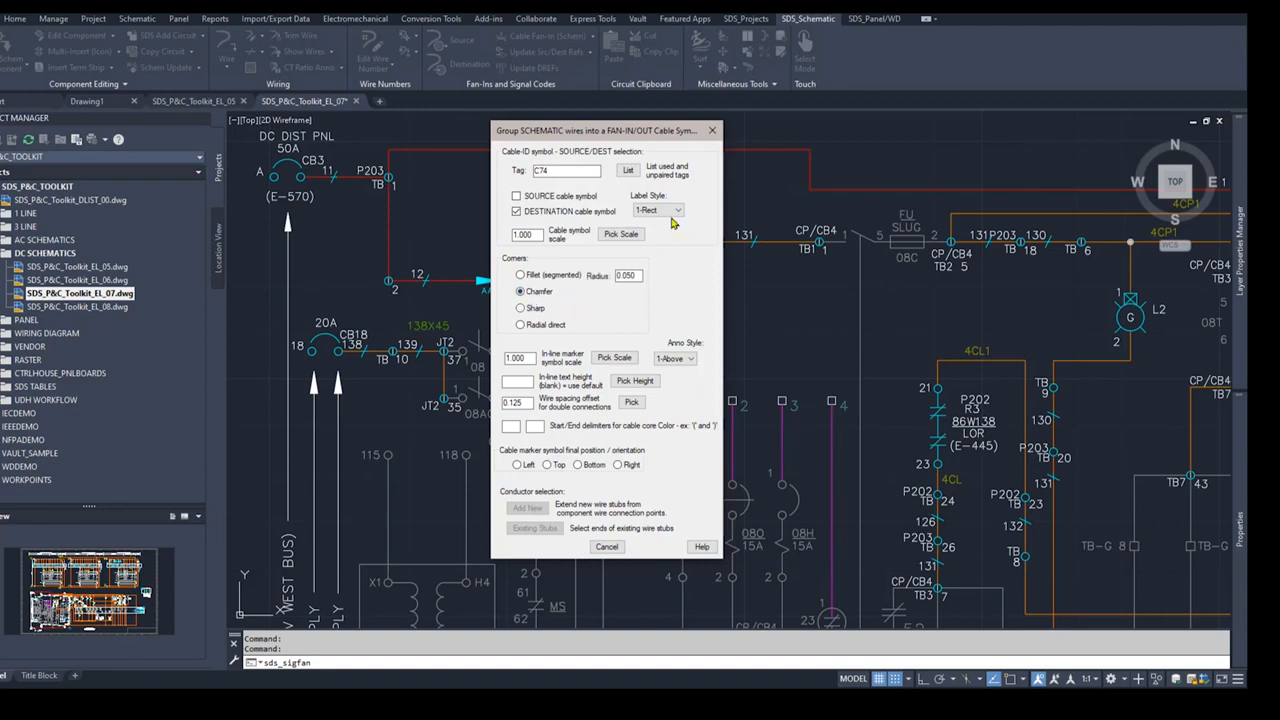
click(517, 467)
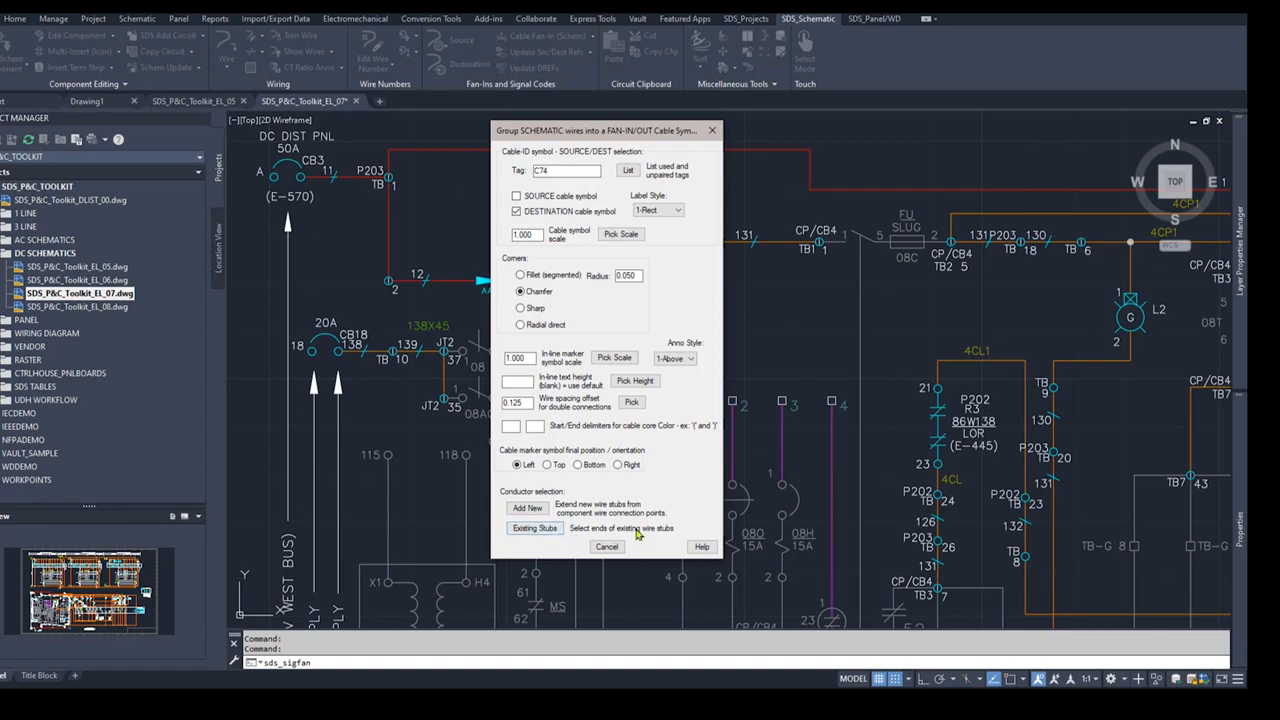
Extend new wire stubs from P201 TB-H terminals 1 to 4 with grid snap off, and place the C74 destination fan-in above them with its cable marker.
click(527, 508)
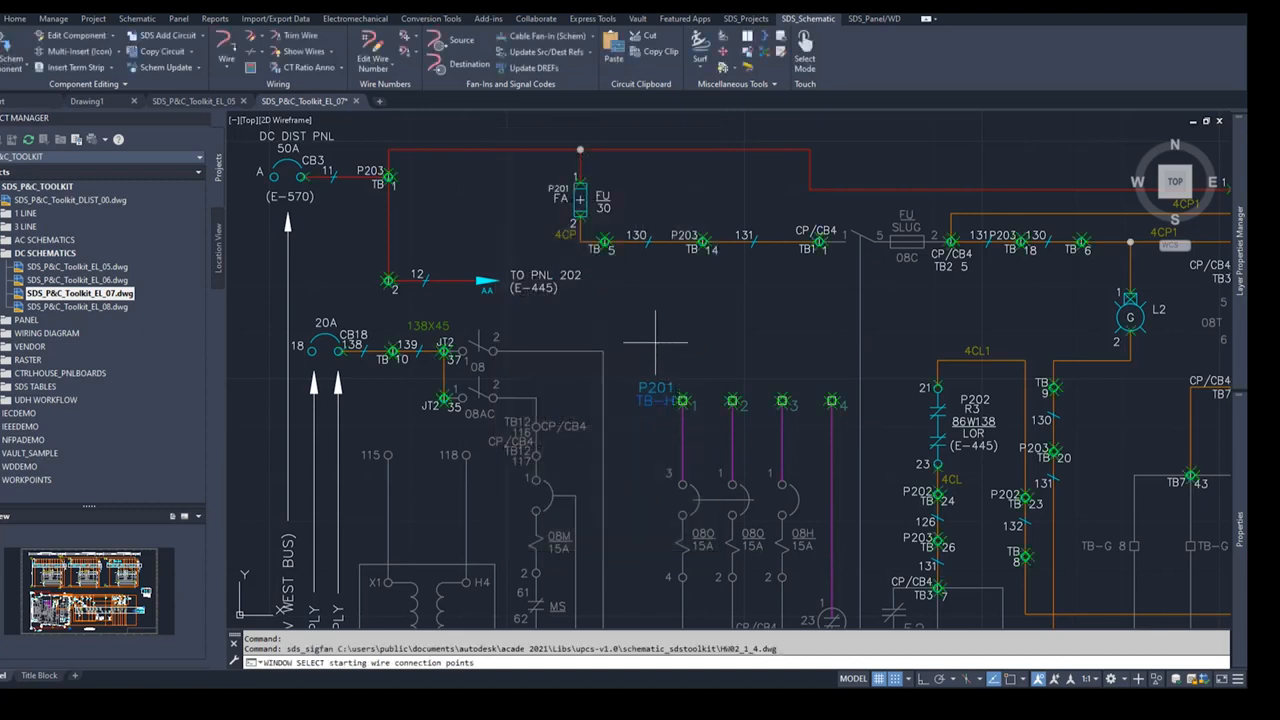
click(656, 342)
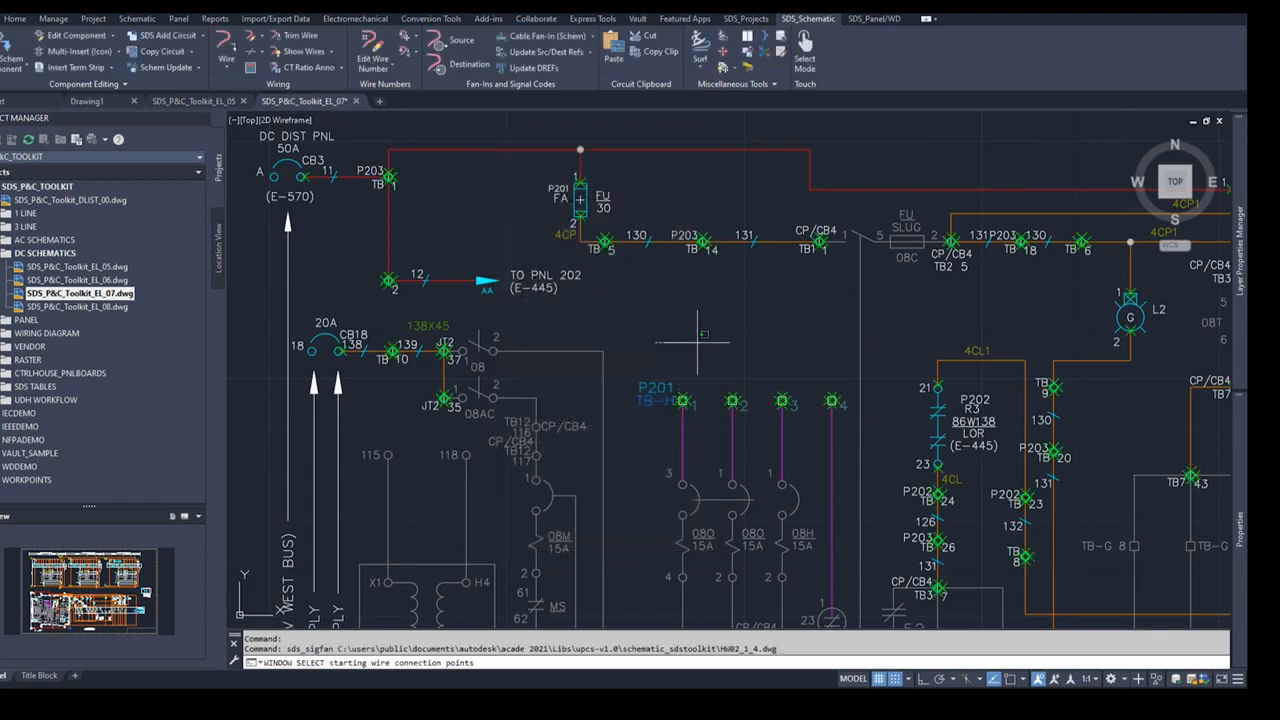
click(846, 395)
key(F9)
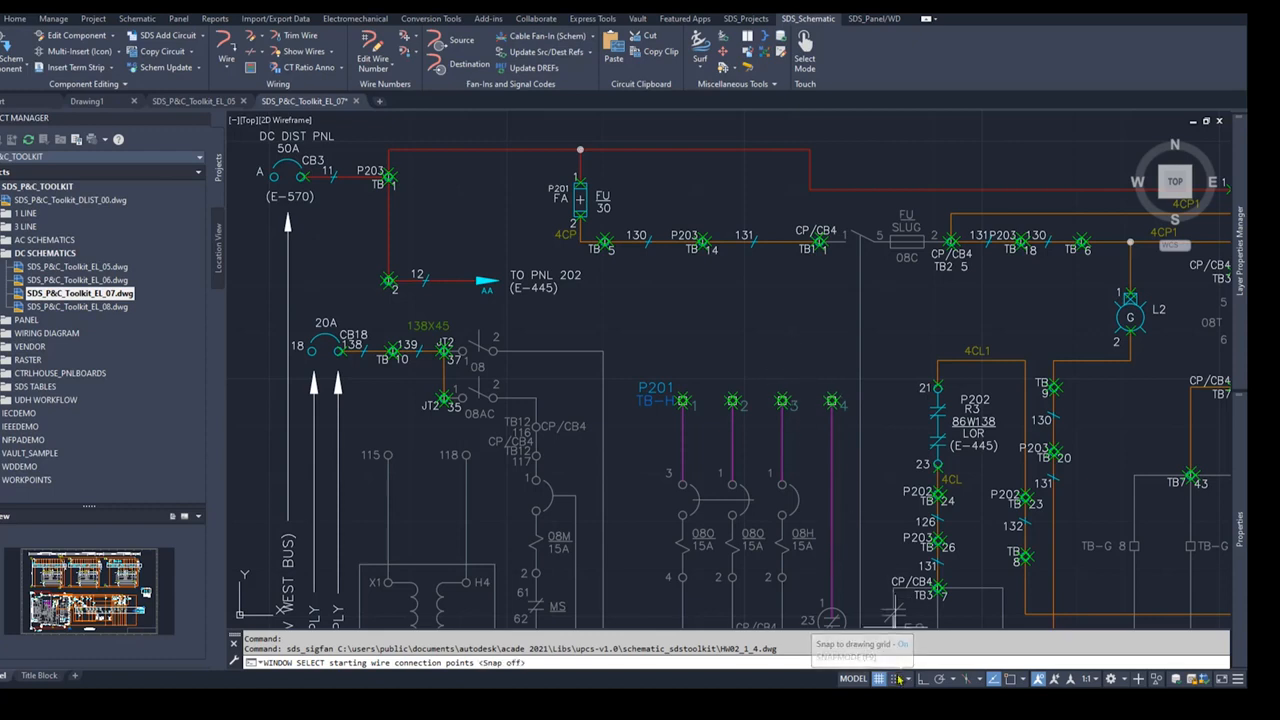
click(667, 360)
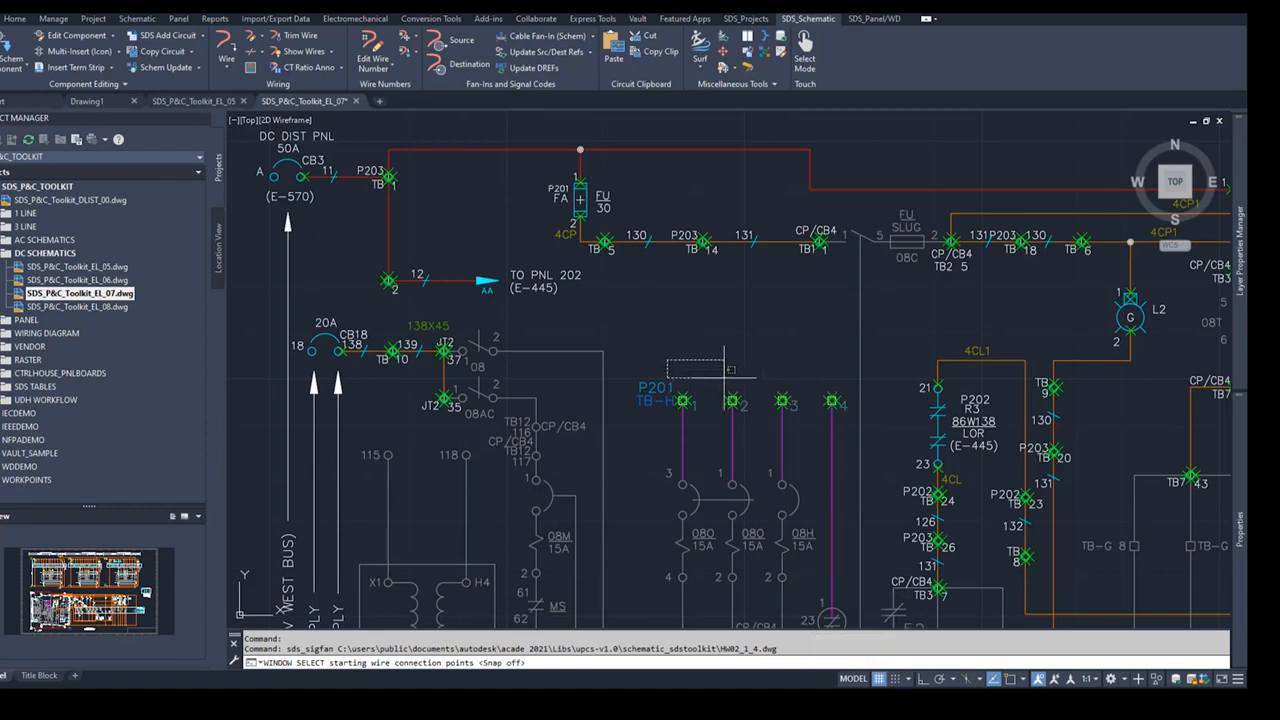
click(844, 397)
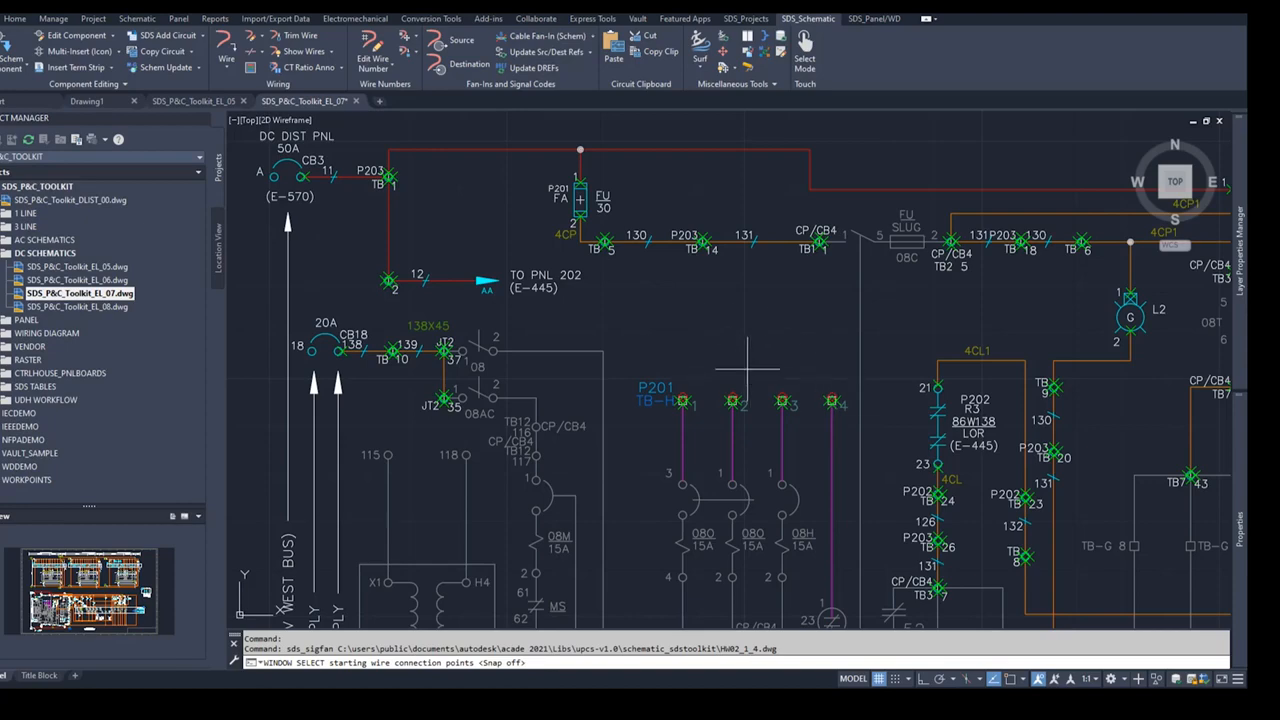
key(Return)
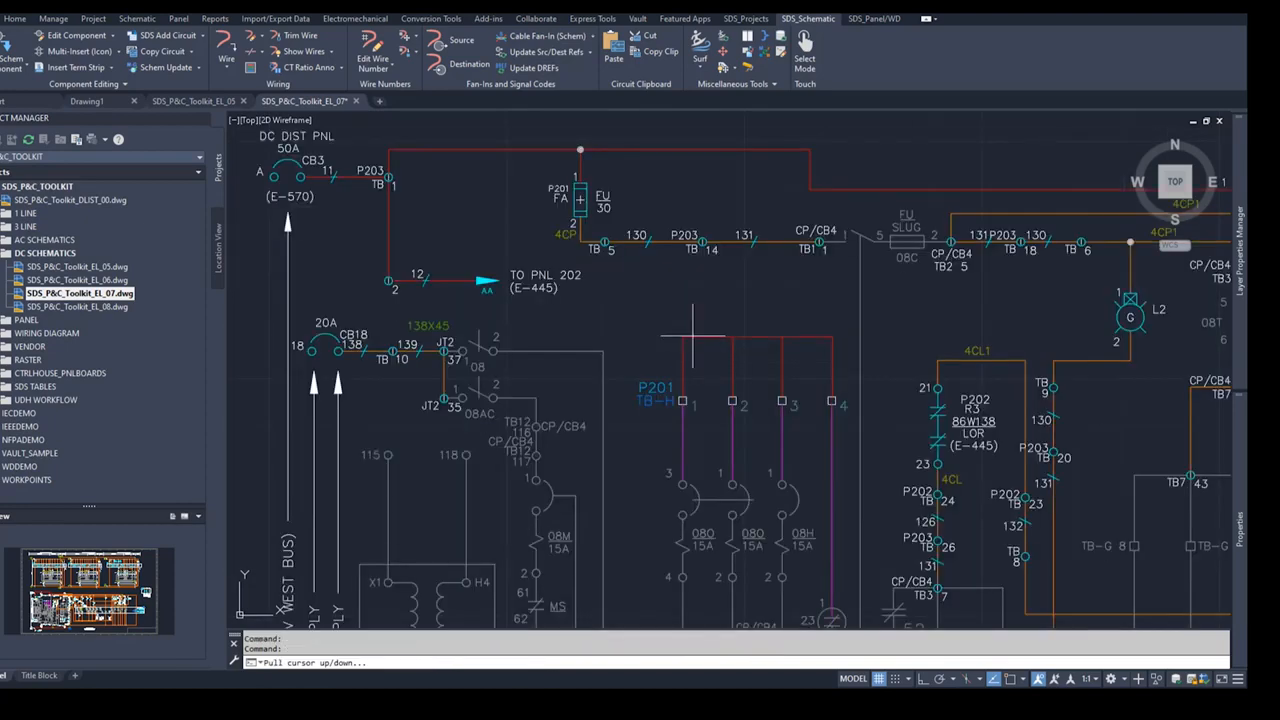
click(640, 316)
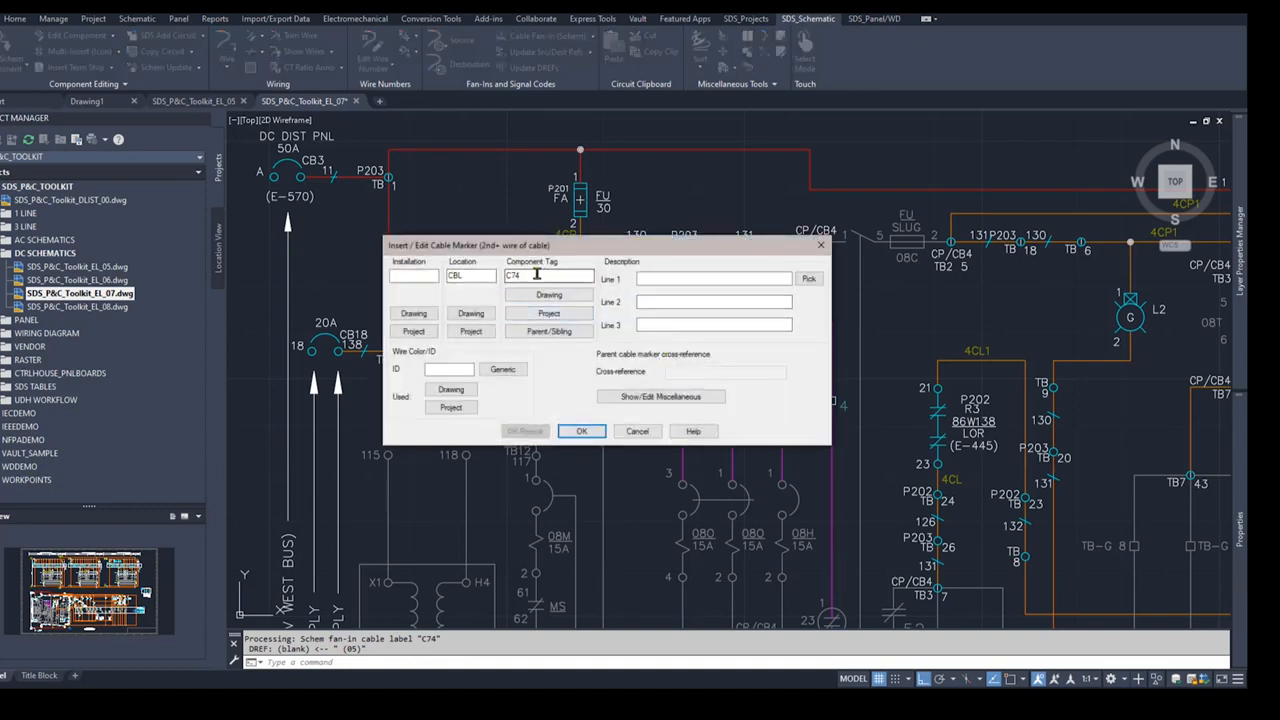
click(588, 432)
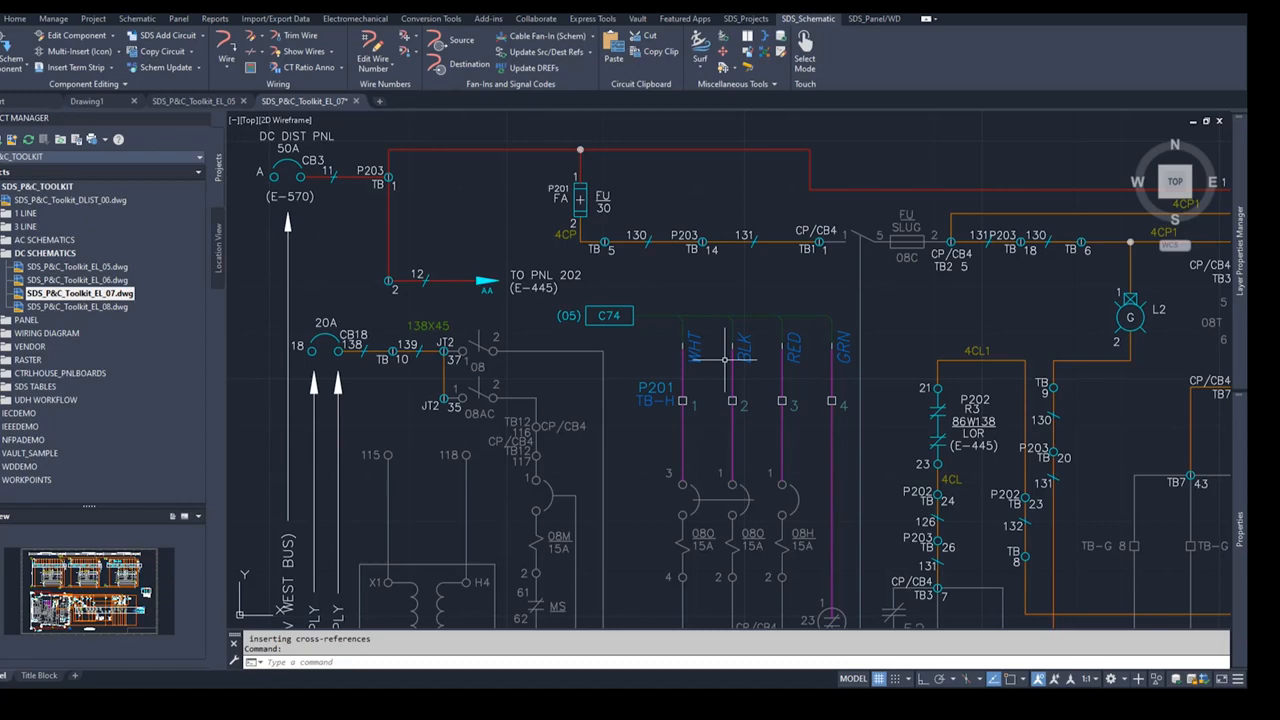
Swap the WHT and RED conductors of the C74 destination fan-in between TB-H terminals 1 and 3 using SigFan Swap/Reverse.
scroll(726, 358, up, 2)
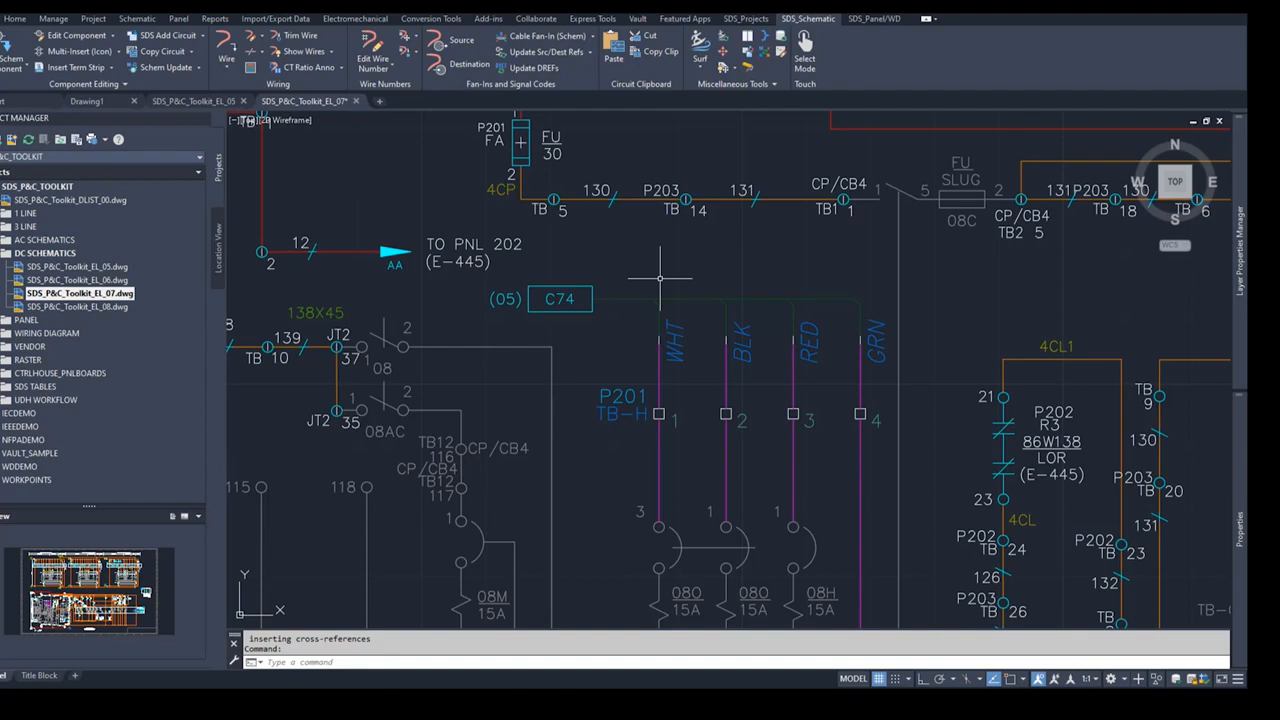
click(592, 38)
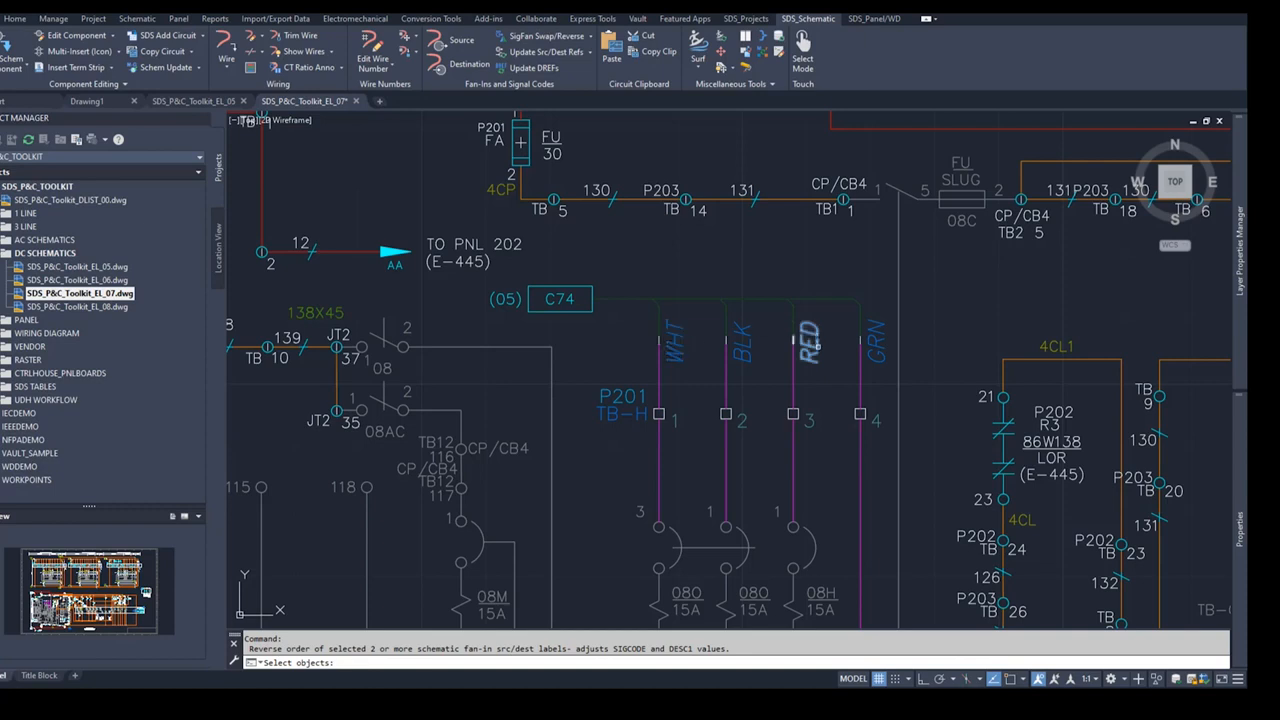
click(679, 343)
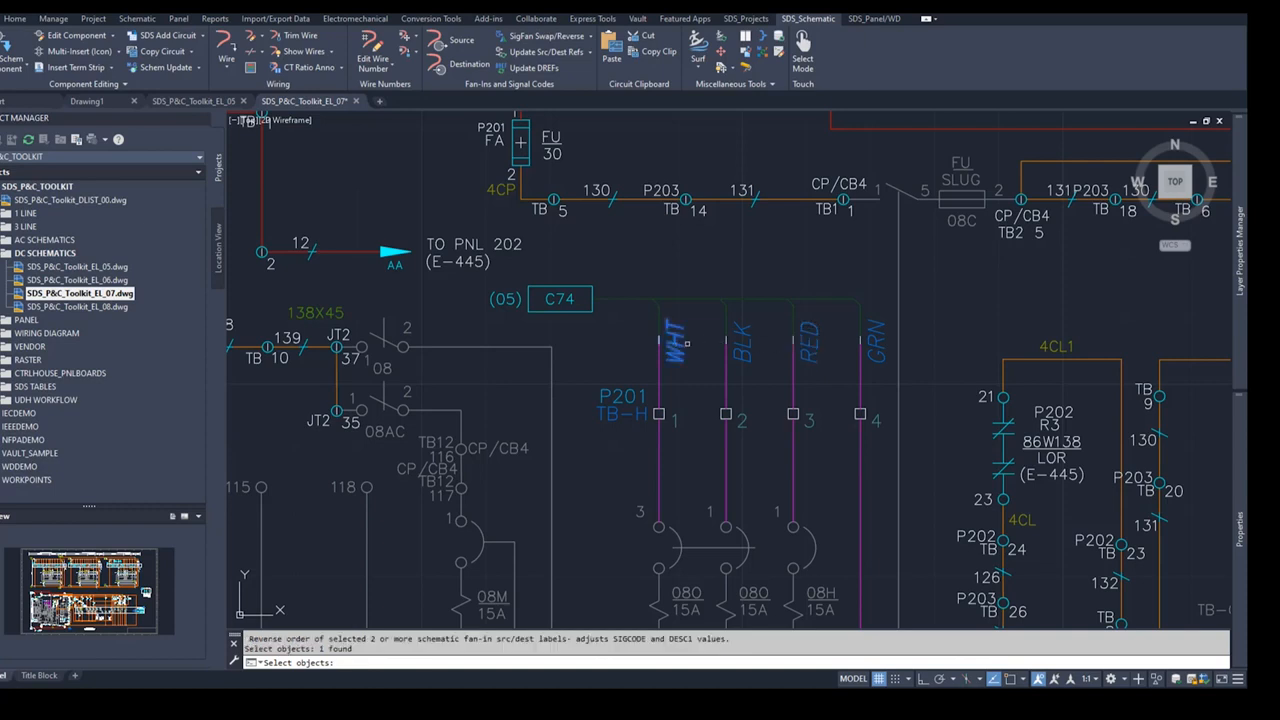
click(806, 342)
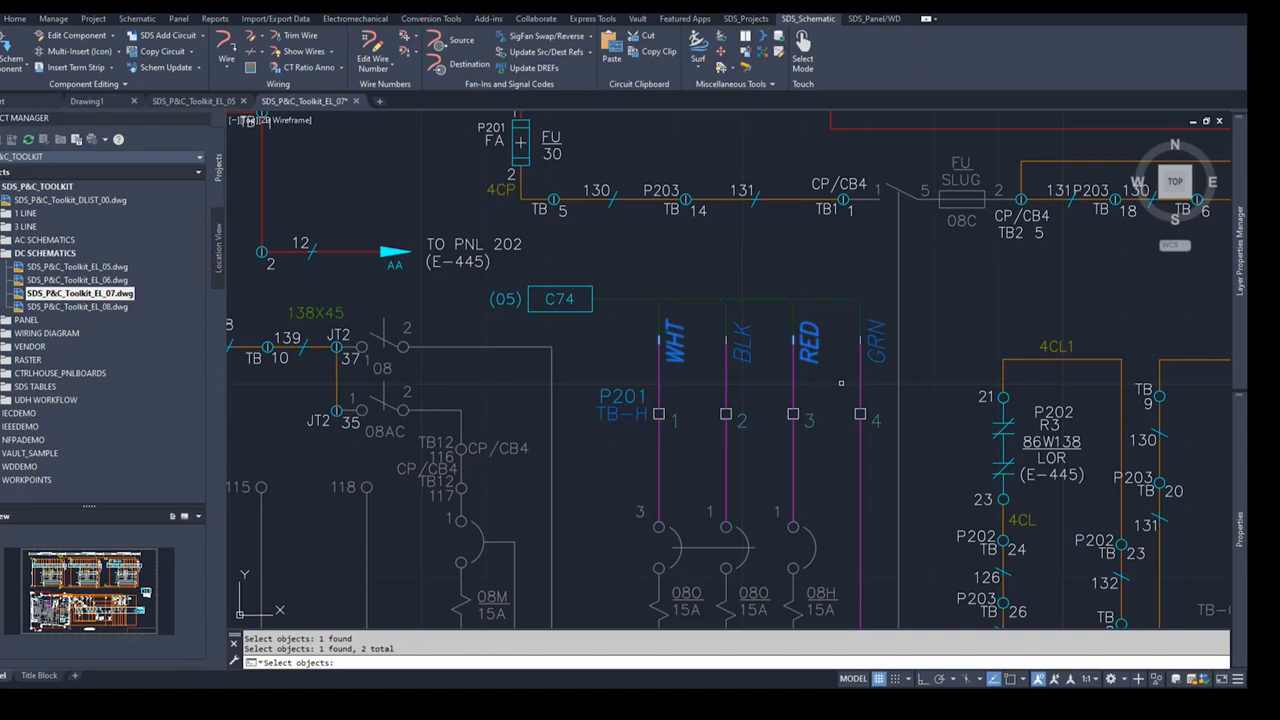
key(Return)
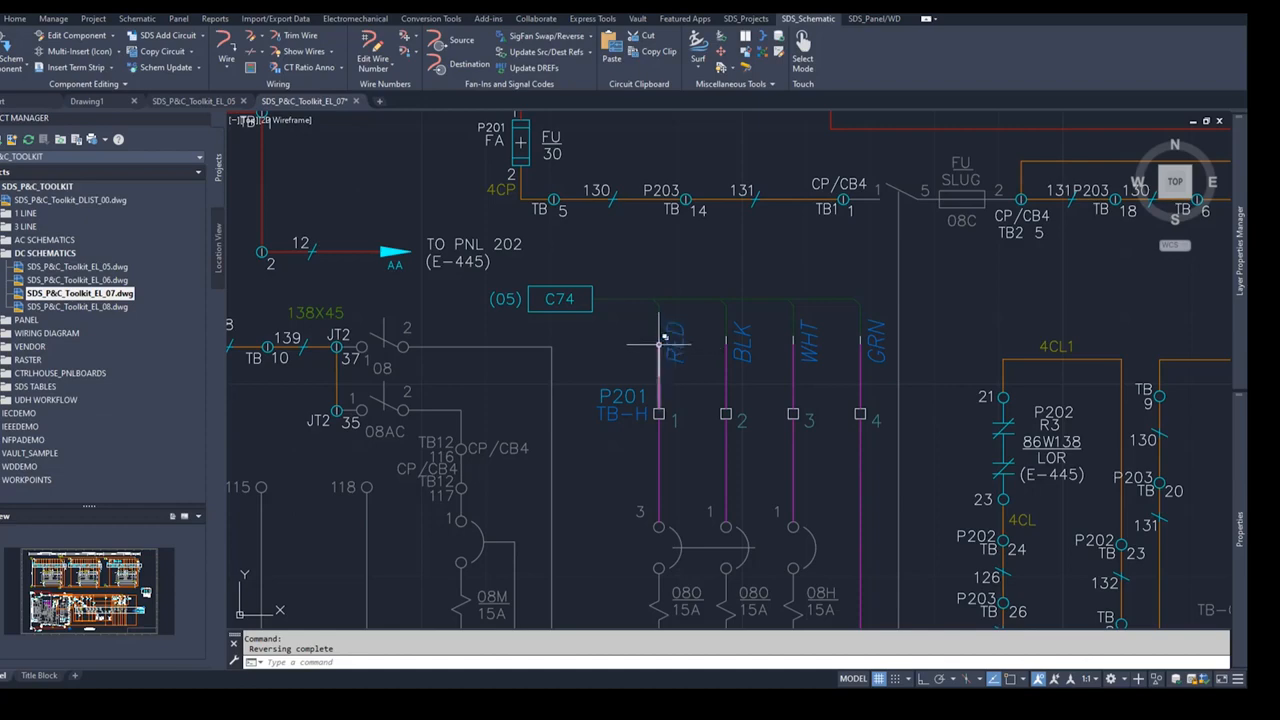
Inspect the destination signal codes of the RED conductor at TB-H terminal 1 and the WHT conductor at terminal 3.
scroll(659, 345, up, 2)
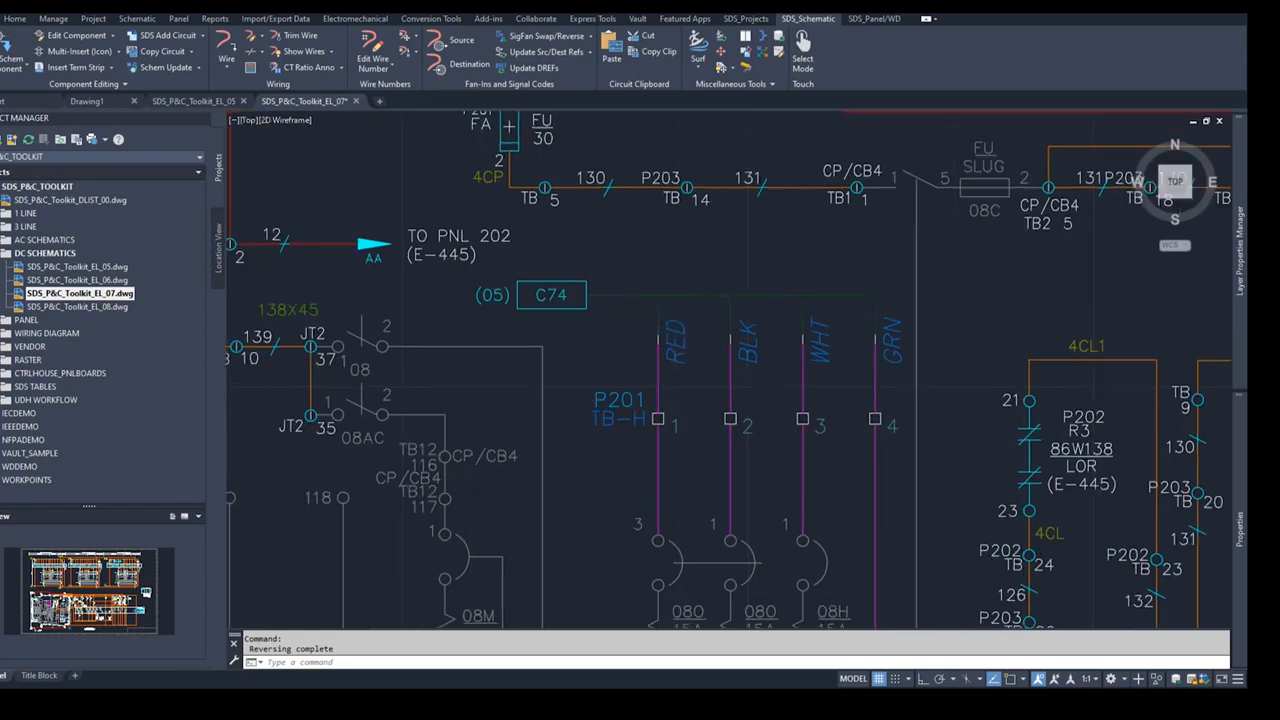
right_click(652, 333)
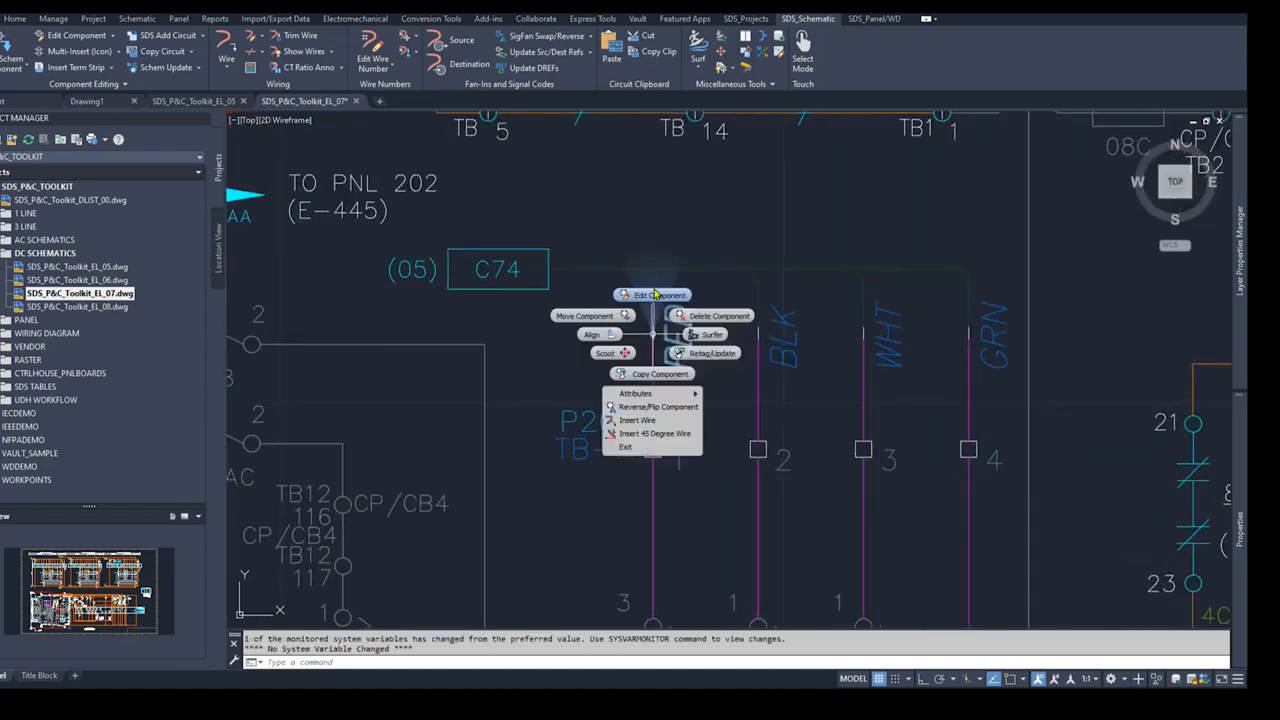
click(655, 295)
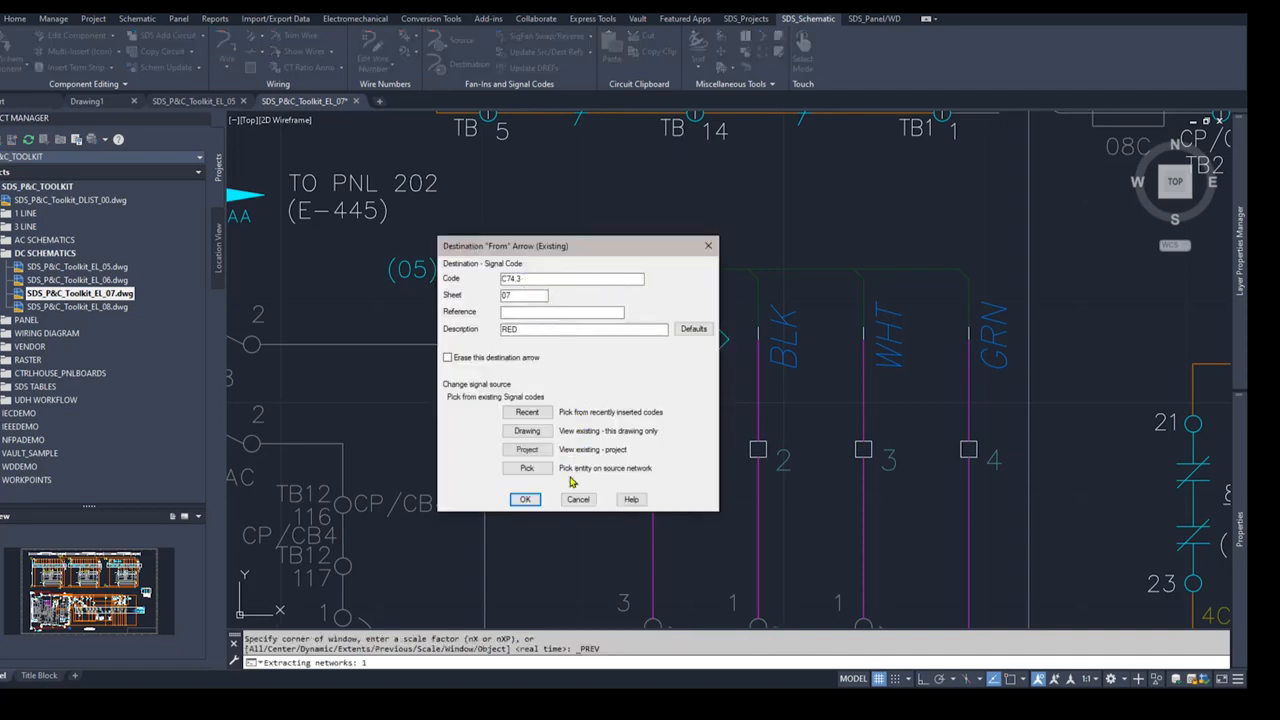
click(525, 499)
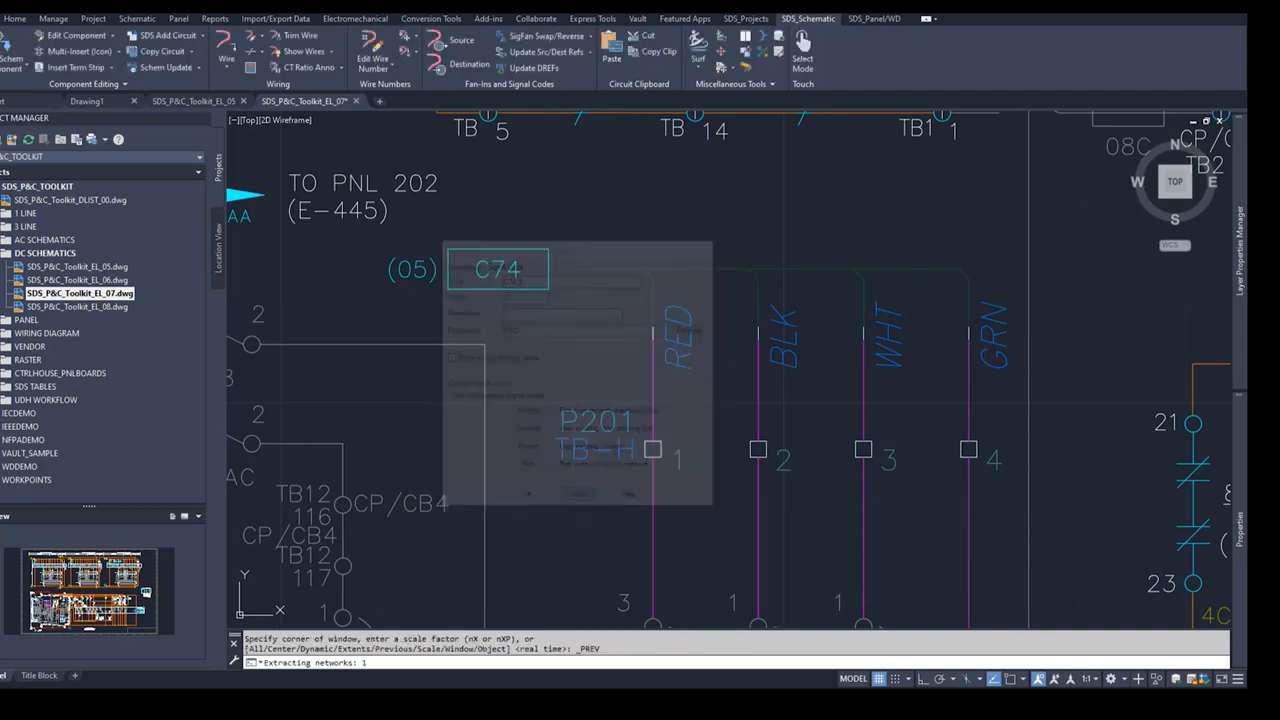
right_click(865, 333)
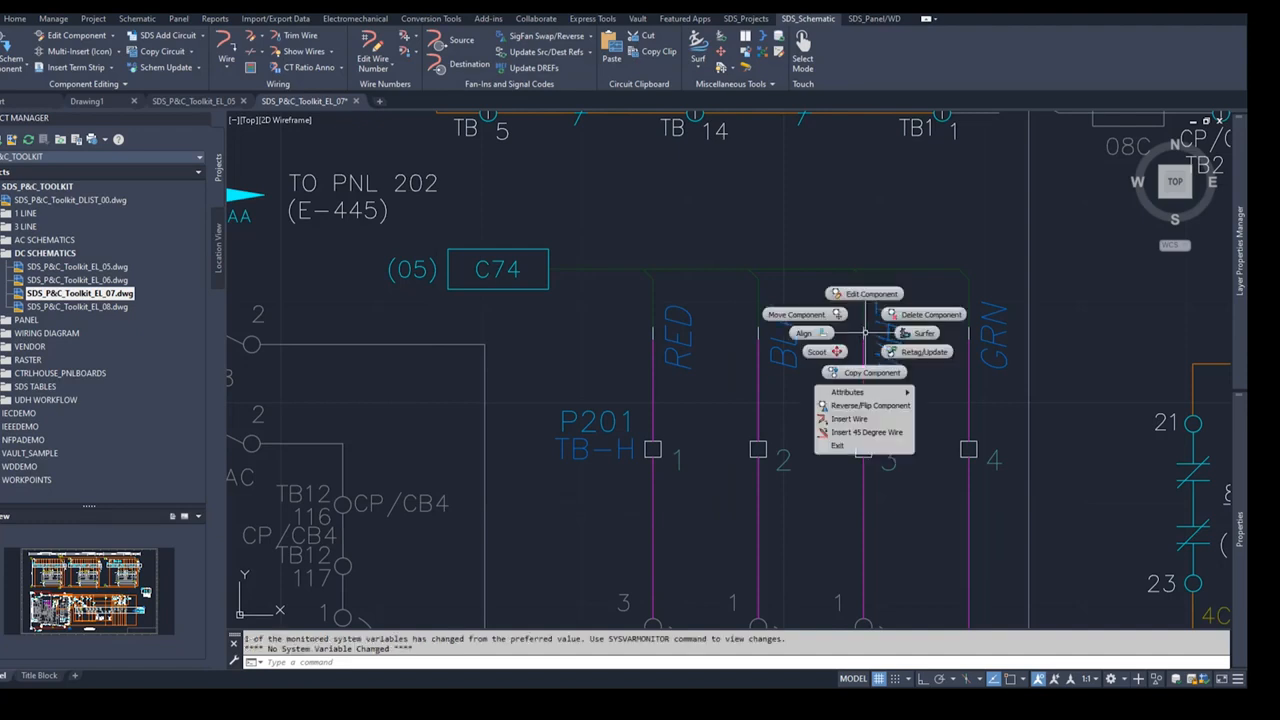
click(869, 295)
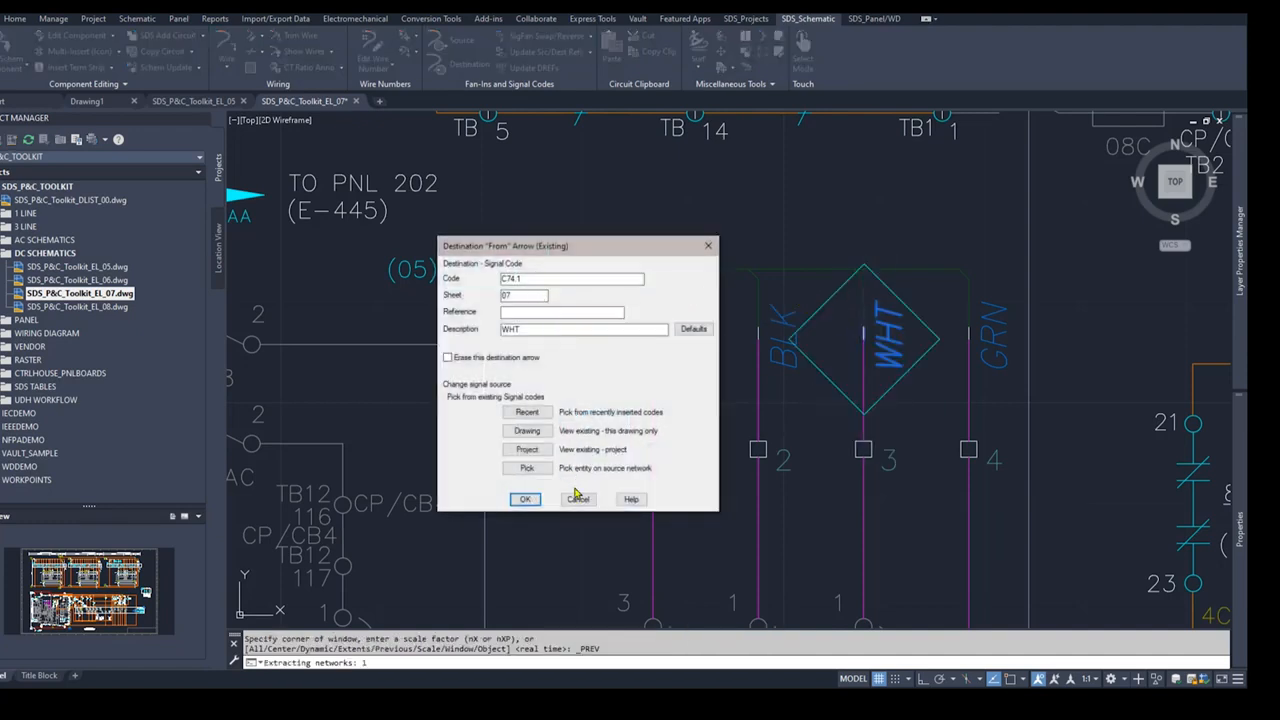
click(578, 497)
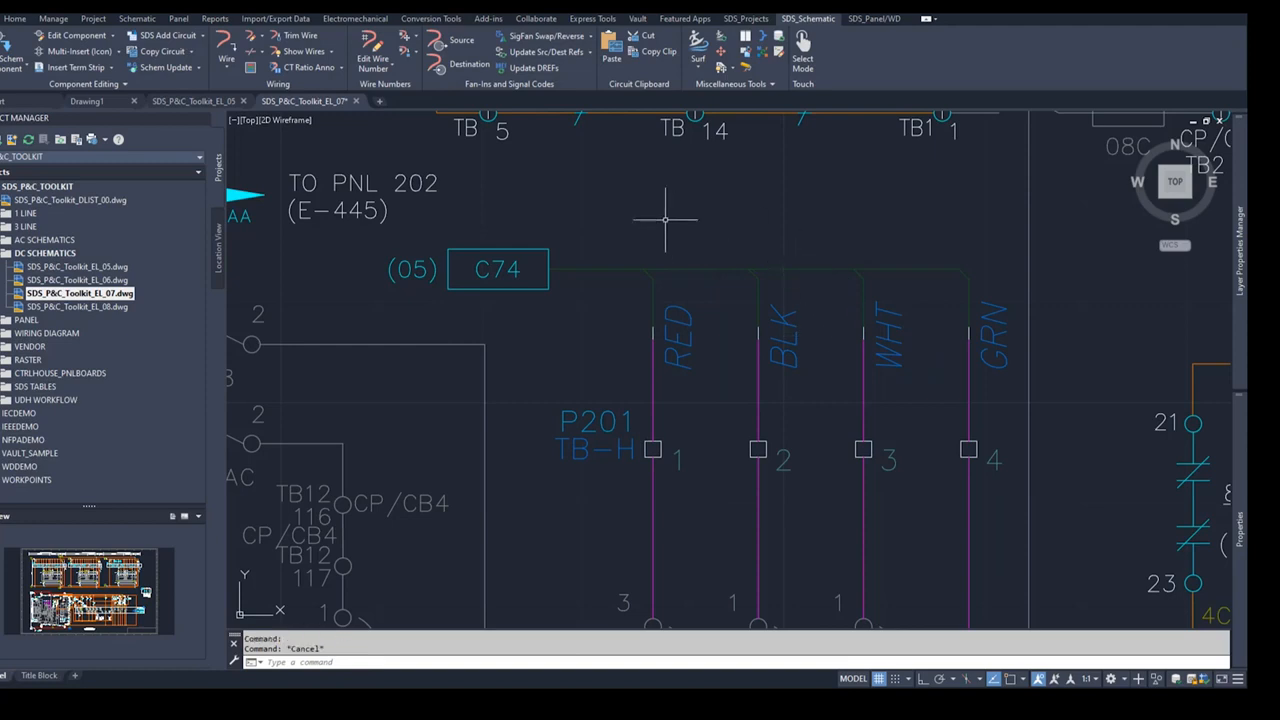